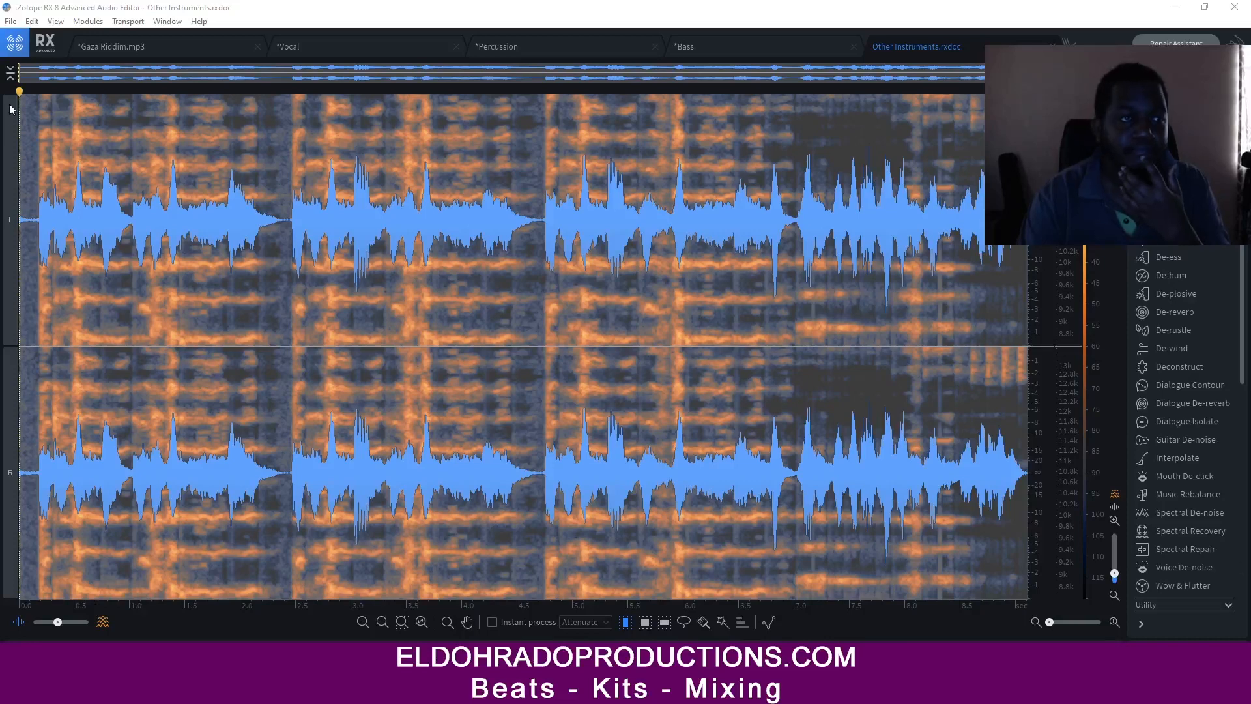
click(11, 22)
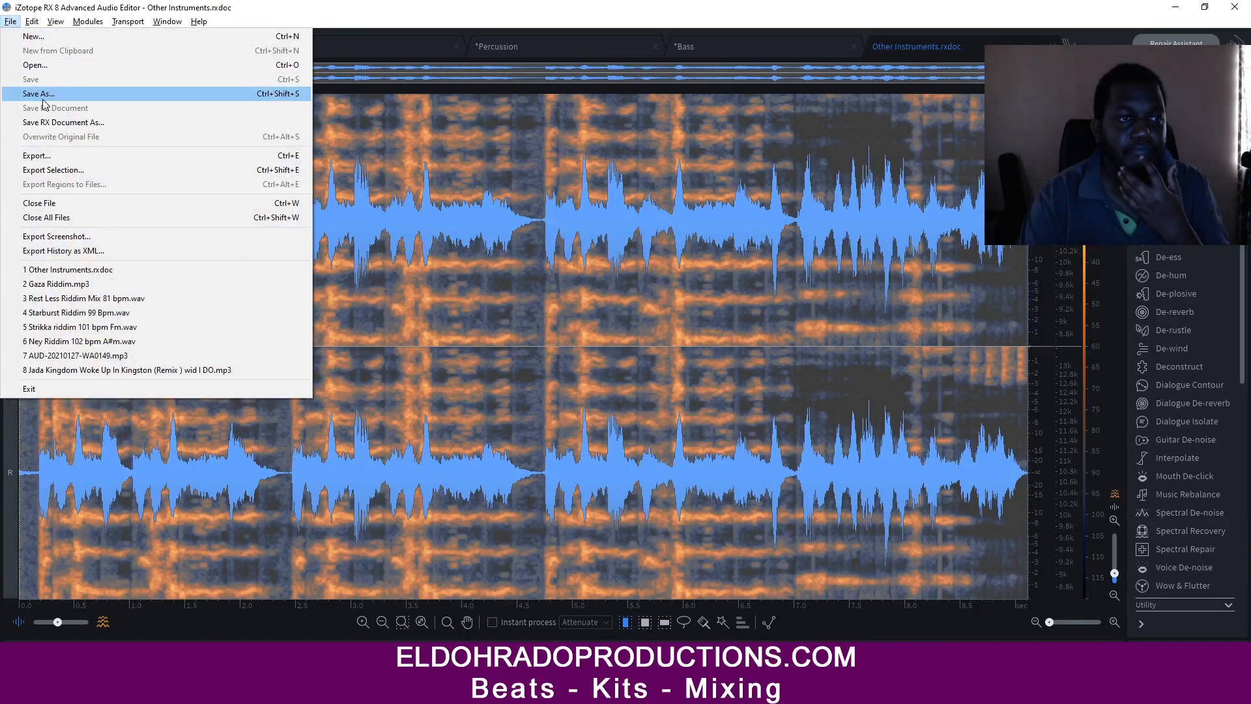
key(Escape)
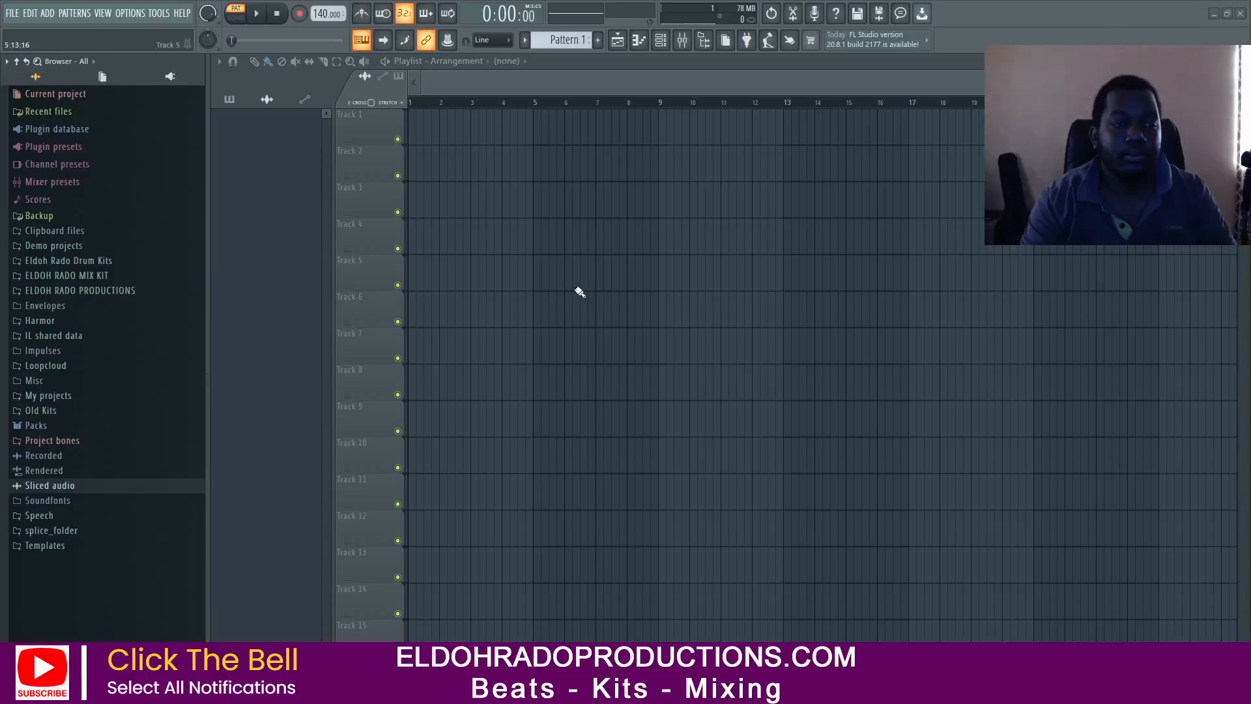
- Switch to FL Studio and place Horns Sample from the Sliced audio folder at the start of playlist Track 1, with a 105 BPM tempo
click(73, 487)
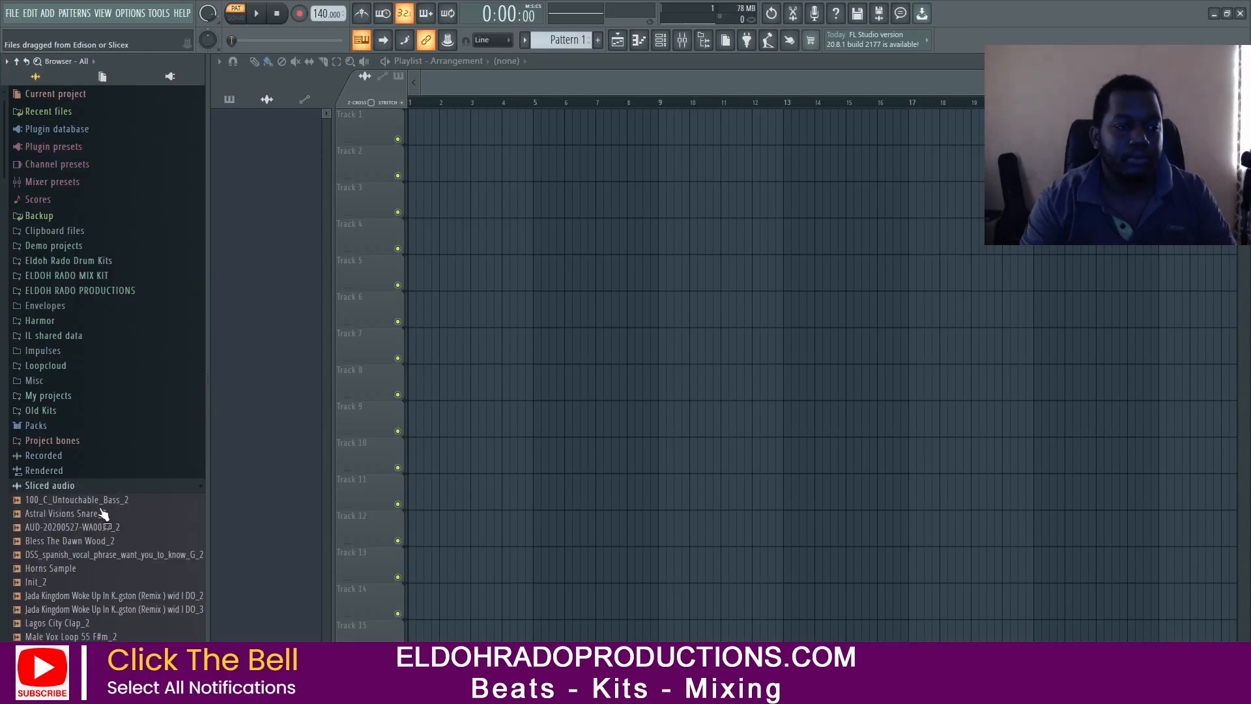
drag(52, 573, 412, 138)
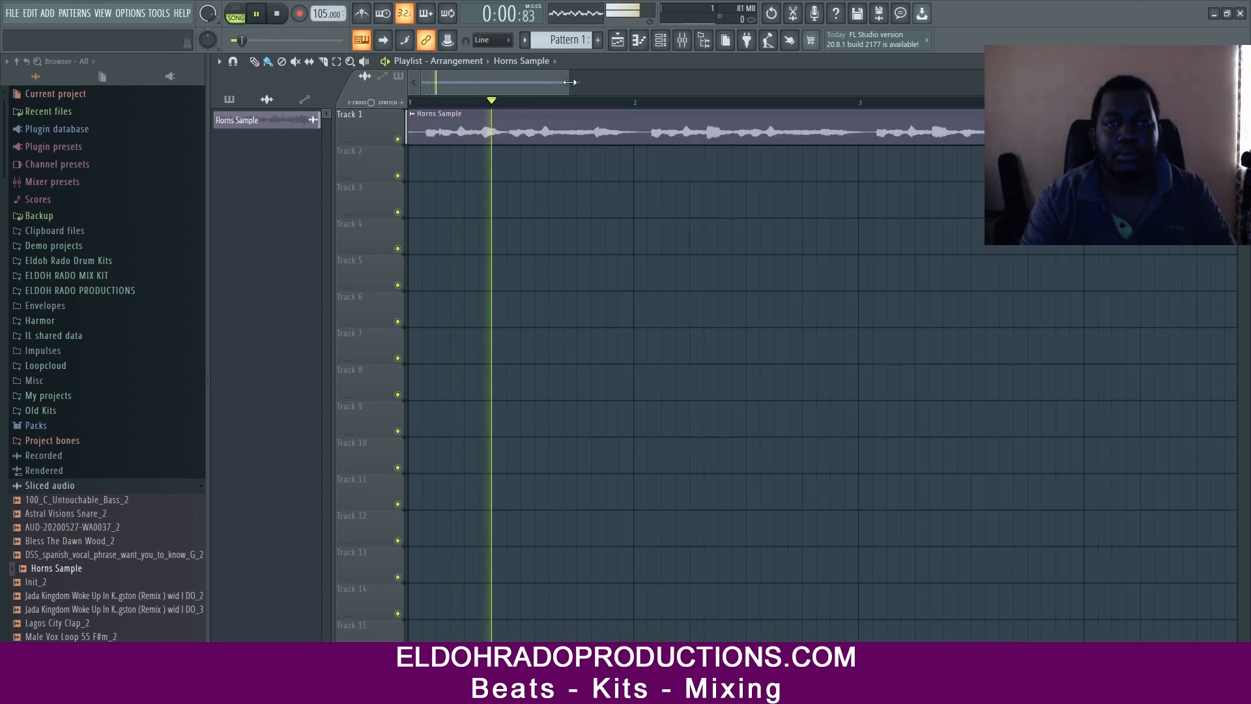
drag(563, 83, 474, 81)
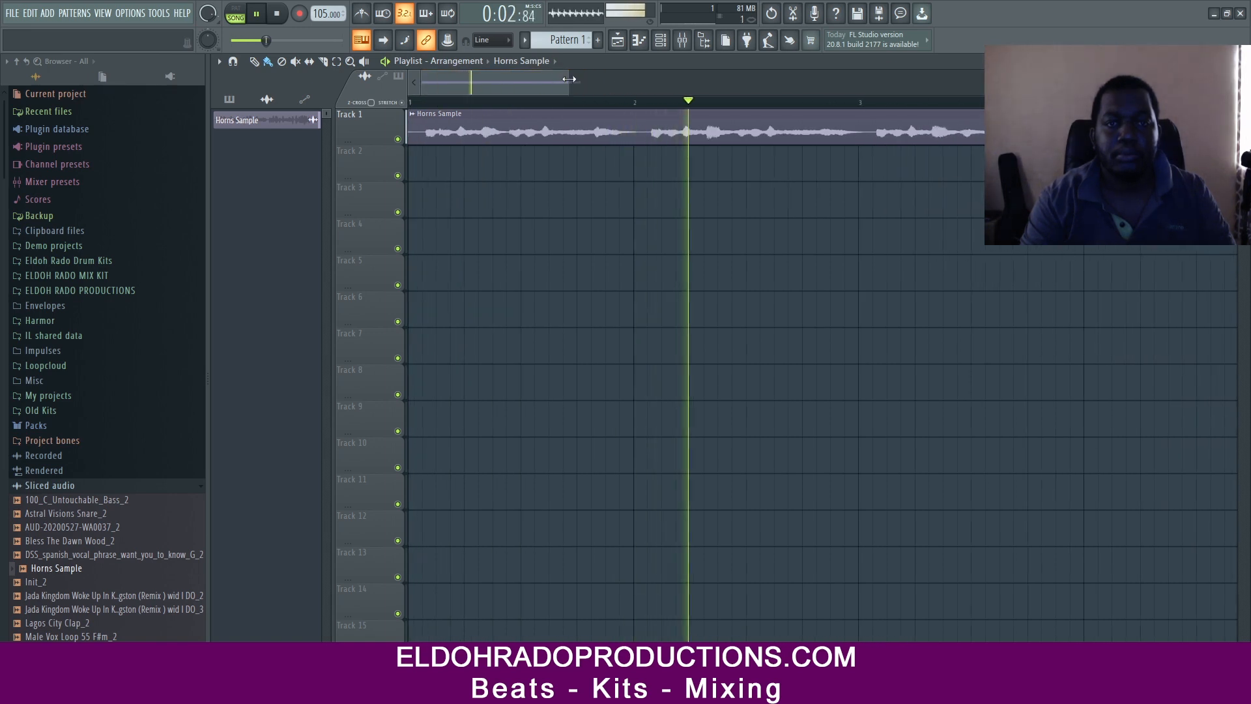
drag(569, 79, 728, 79)
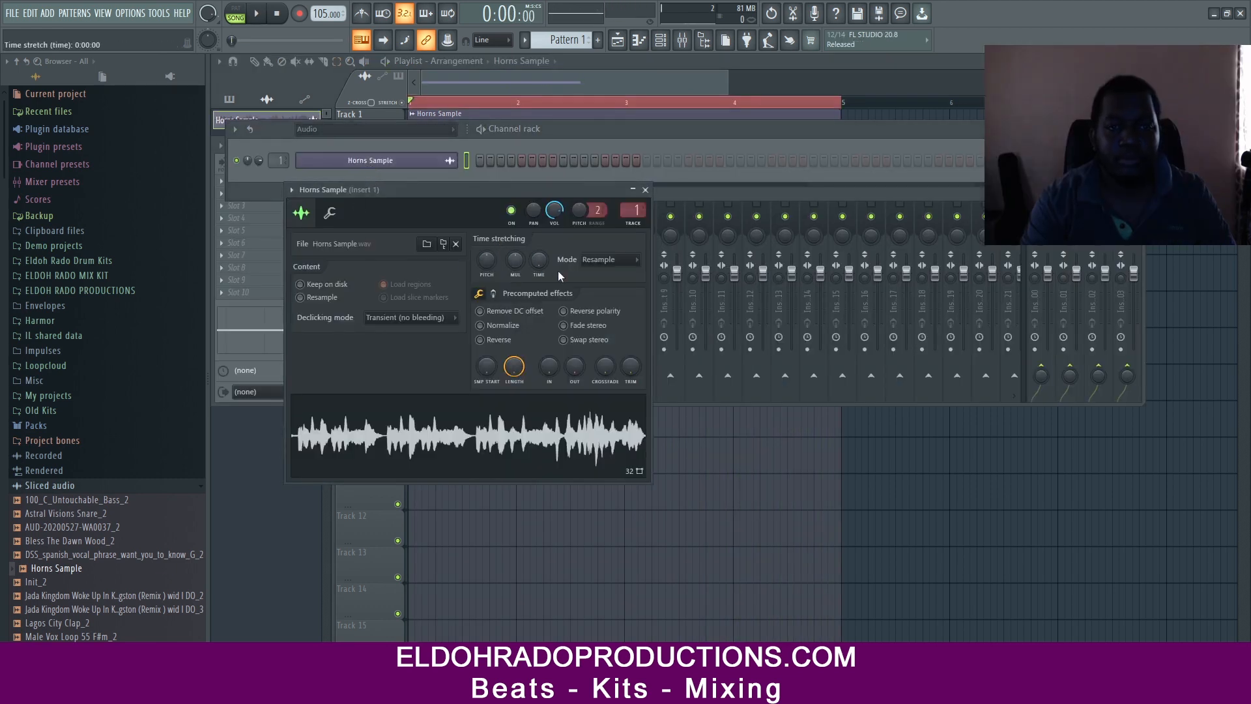
- Lower the Horns Sample's time-stretching pitch to about -700 cents in Auto mode and play the sample back
drag(482, 264, 483, 319)
drag(499, 189, 555, 188)
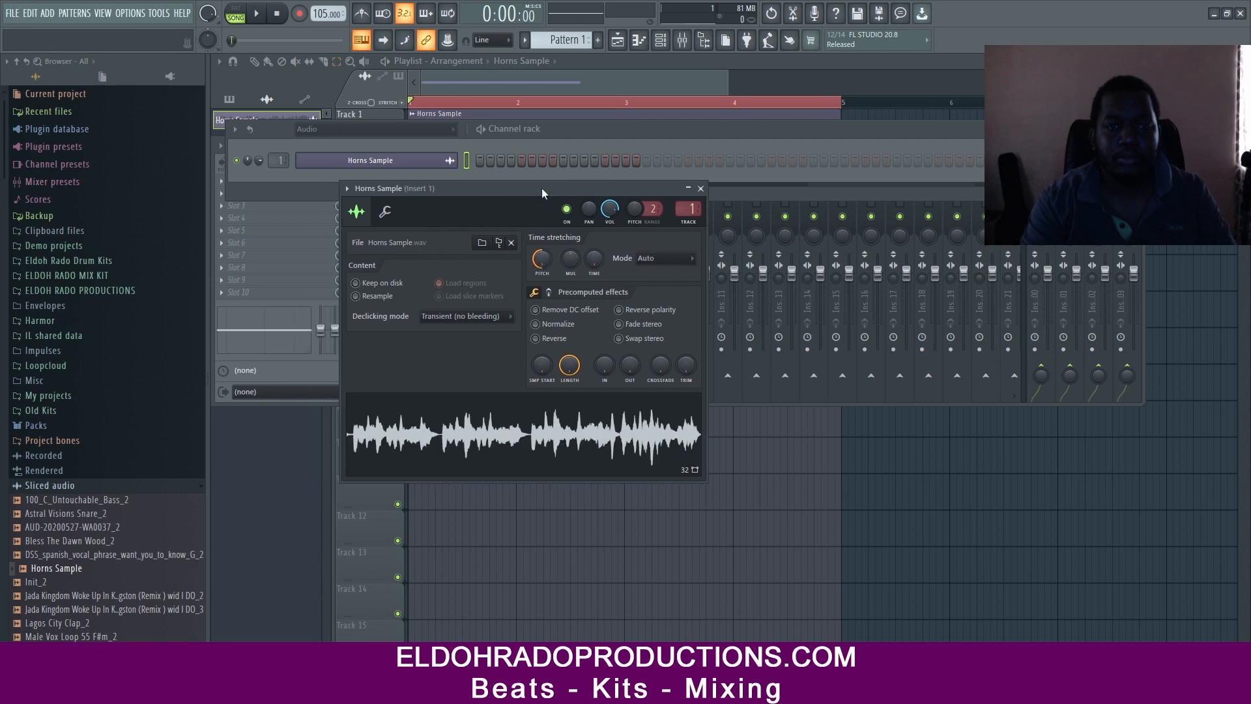
key(space)
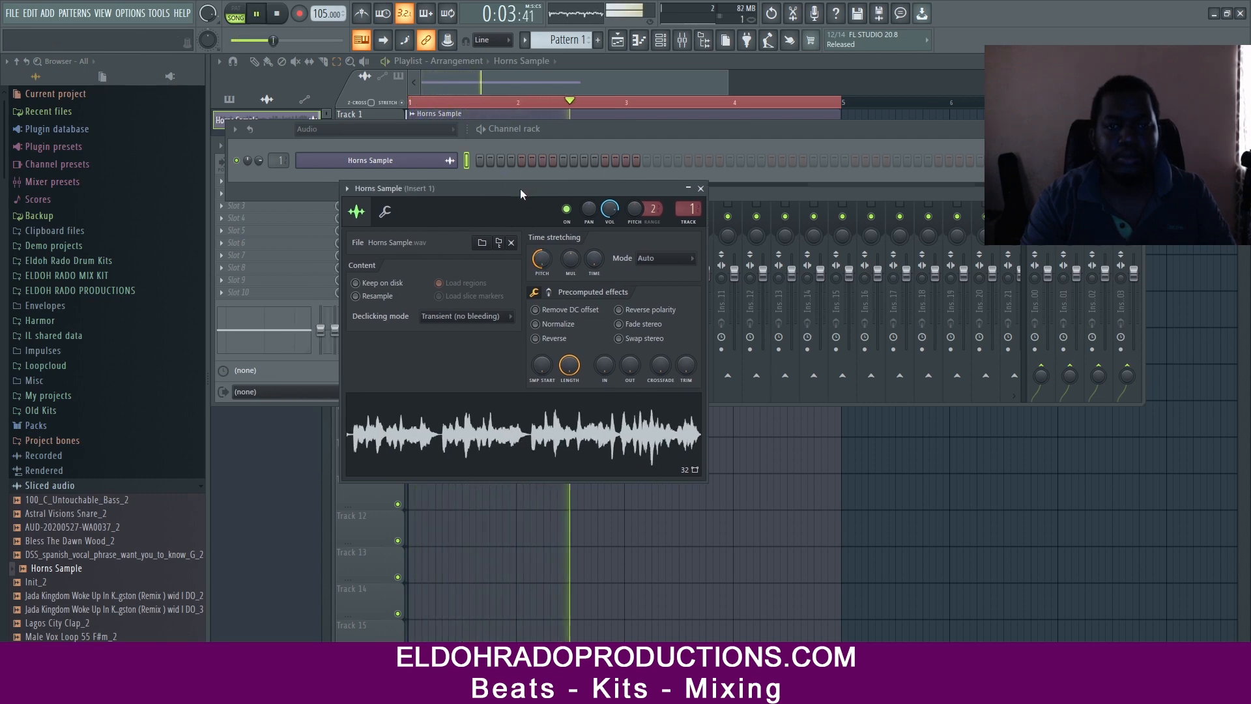
key(space)
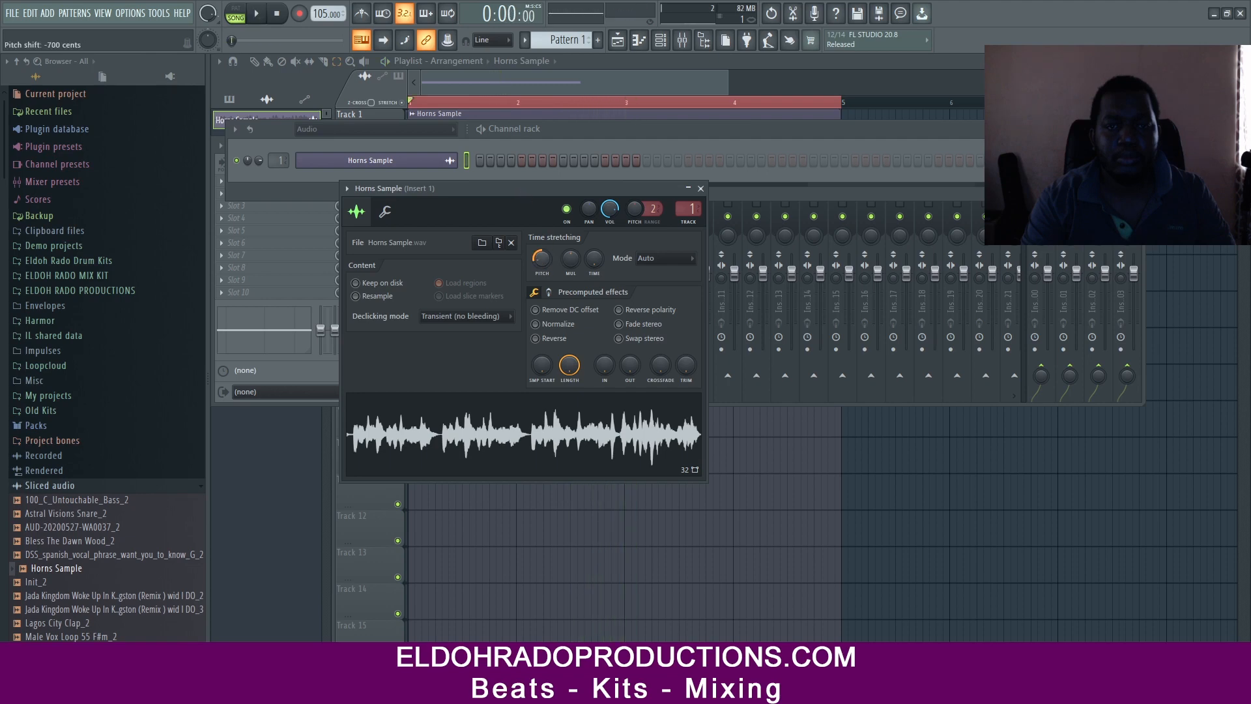
- Try the Horns Sample's pitch at +1200 cents, bring it back below the original pitch, and listen to it
key(space)
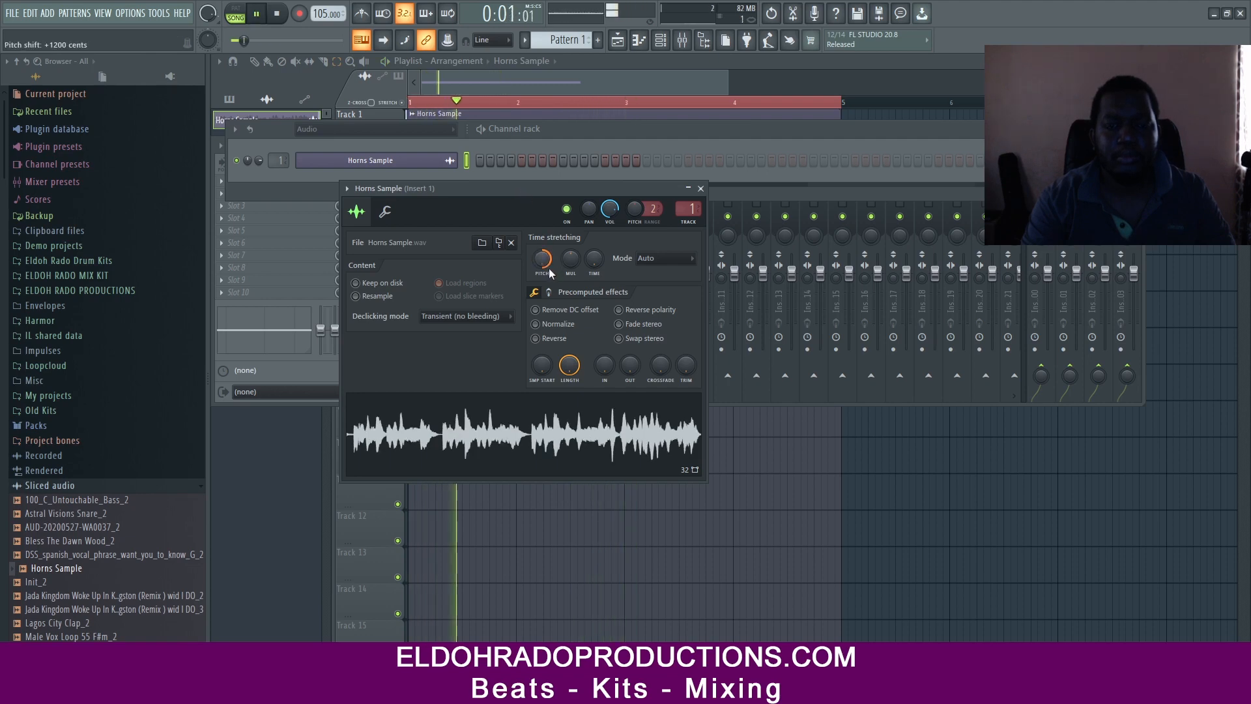
key(space)
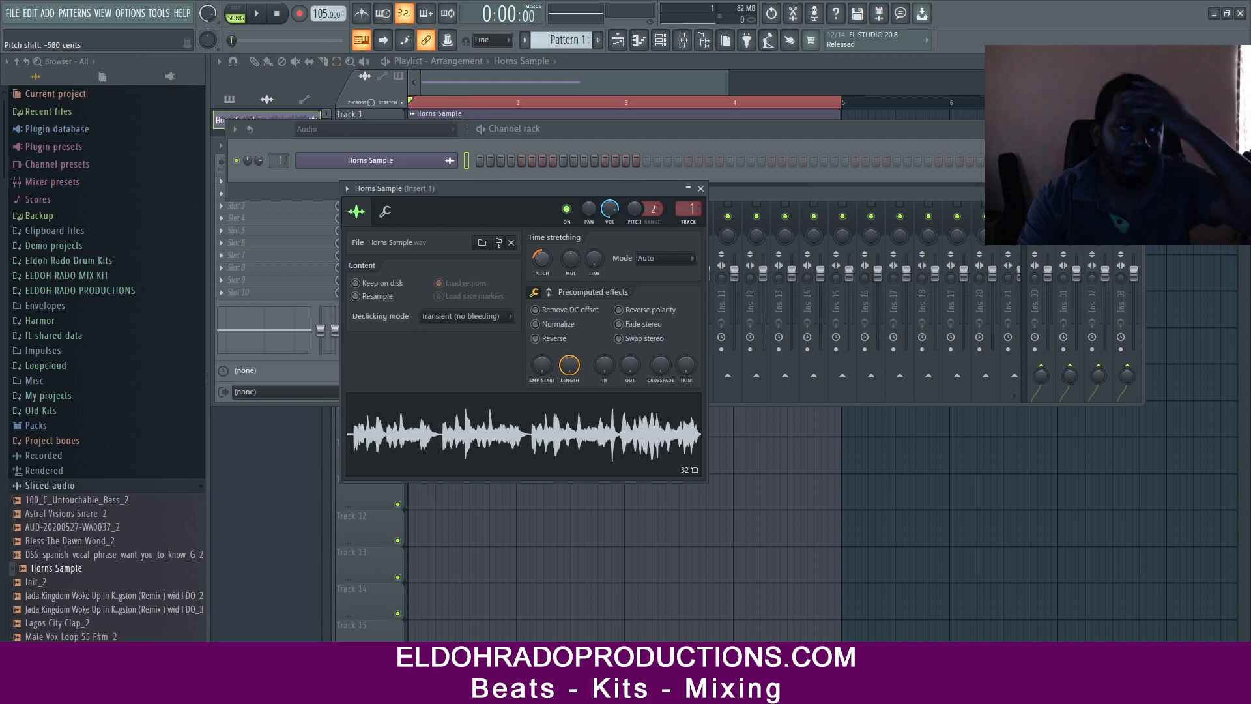
drag(544, 190, 524, 185)
key(space)
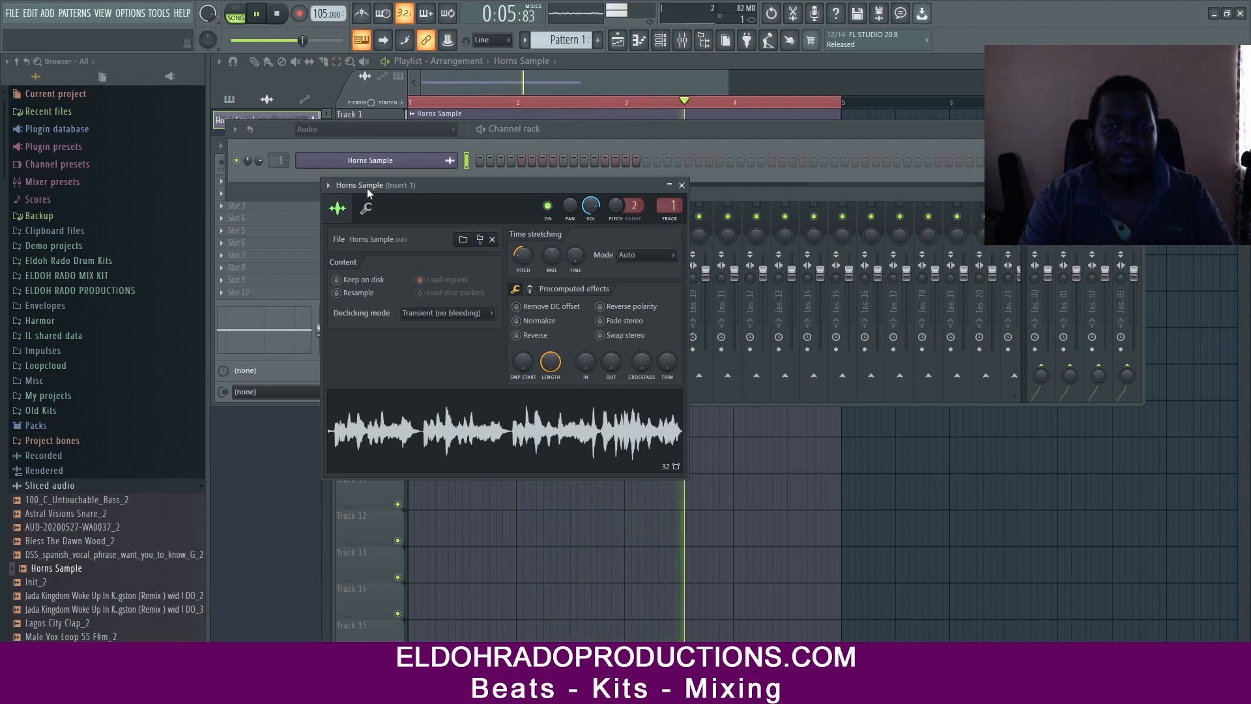
- Add the Drip effect to mixer insert 1 and audition its presets on the horns, ending on OPPOSE
drag(366, 188, 454, 189)
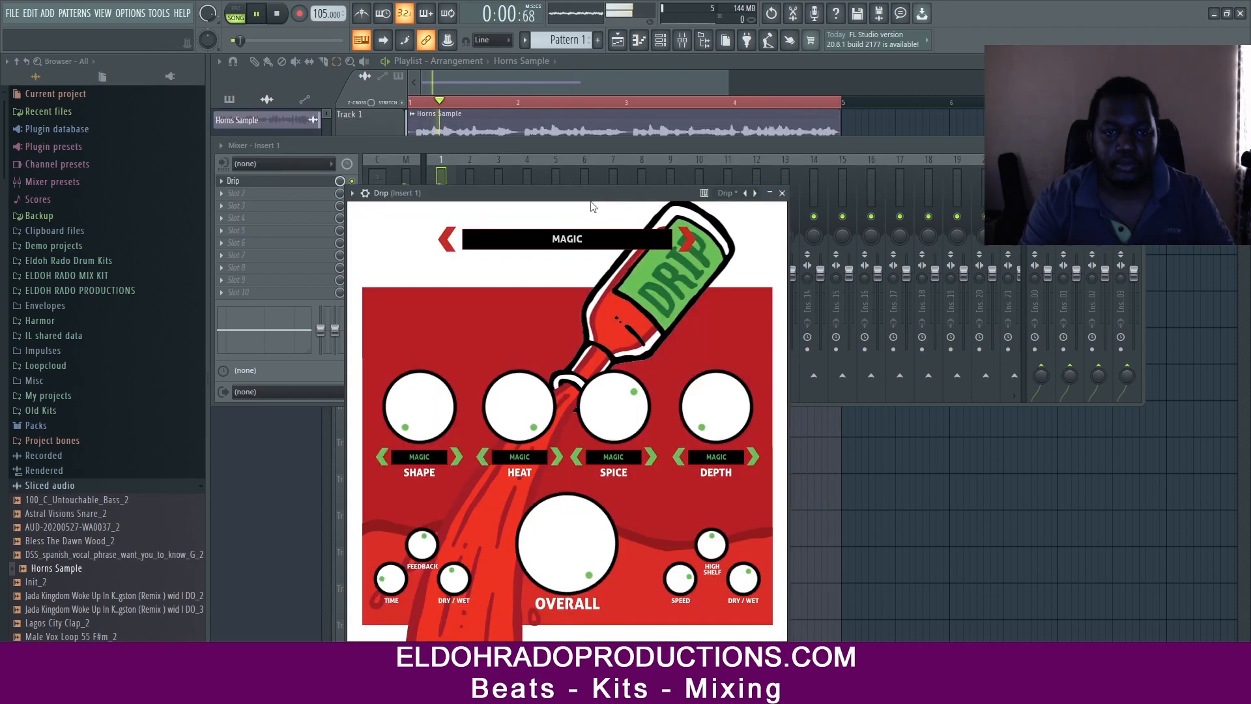
click(685, 241)
key(space)
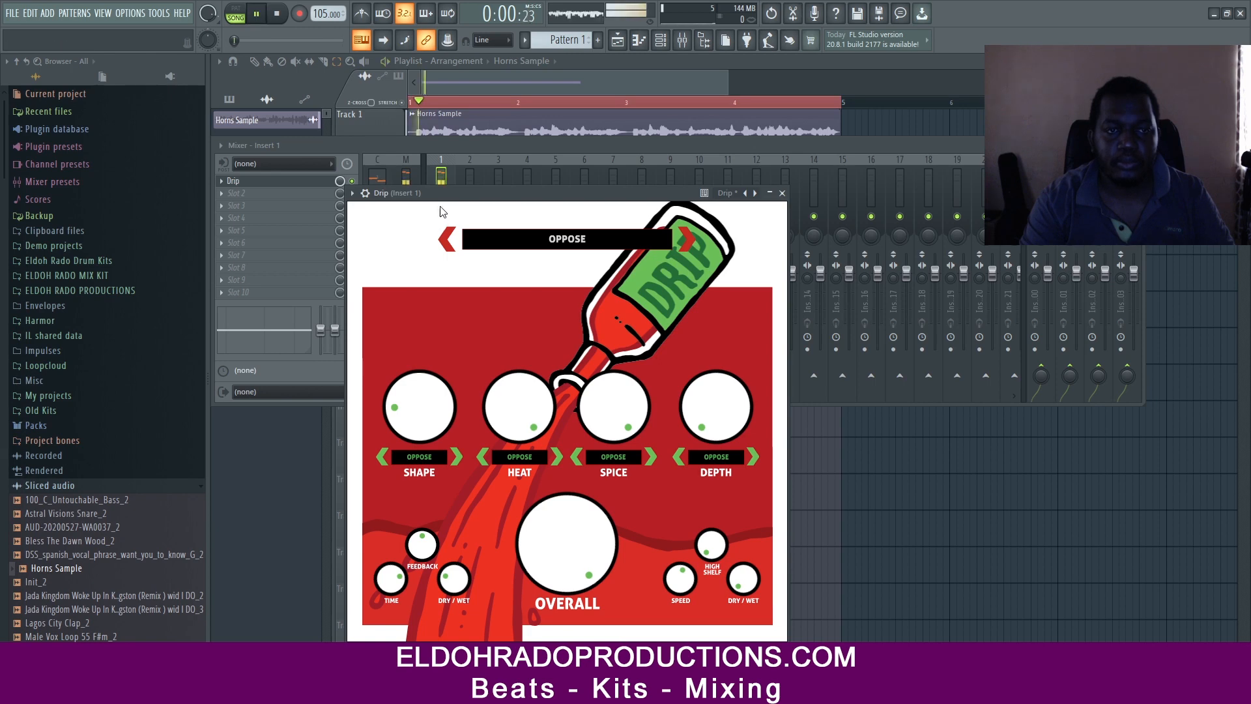
key(space)
- Load the IK Multimedia TR5 Classic Clipper into the third effect slot of the Master mixer track
drag(461, 194, 612, 194)
click(398, 200)
click(306, 206)
mouse_move(303, 218)
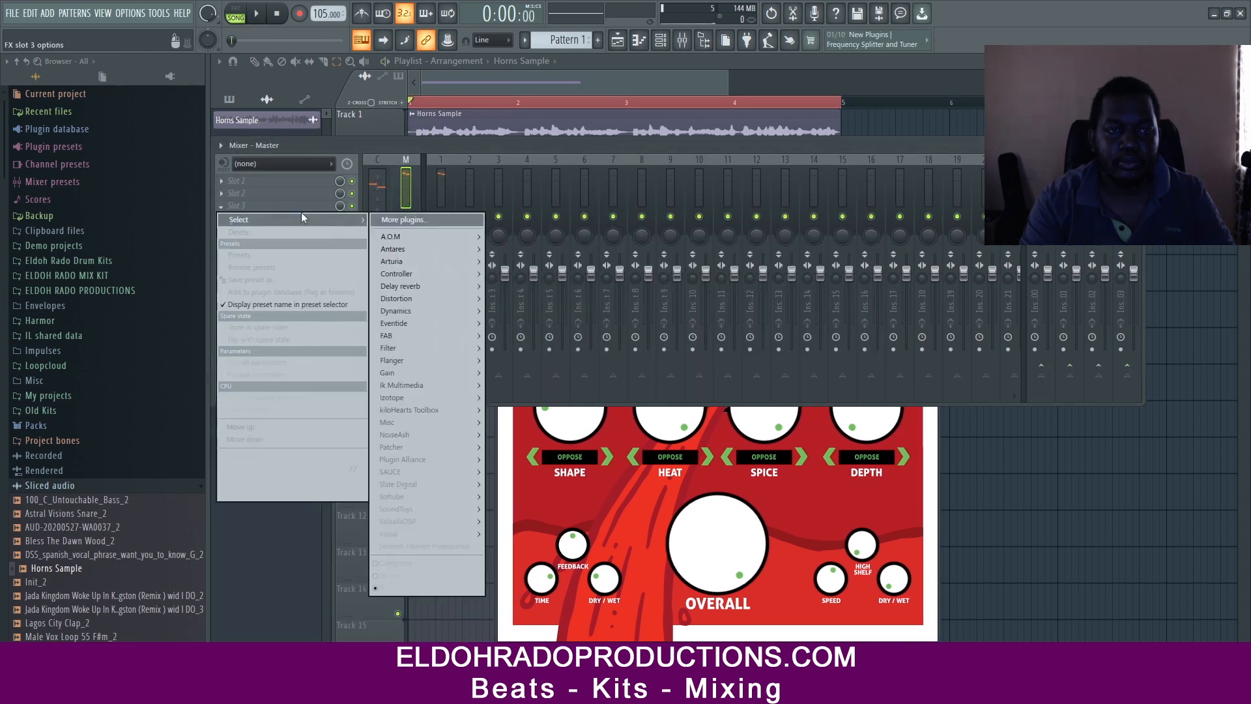
mouse_move(404, 386)
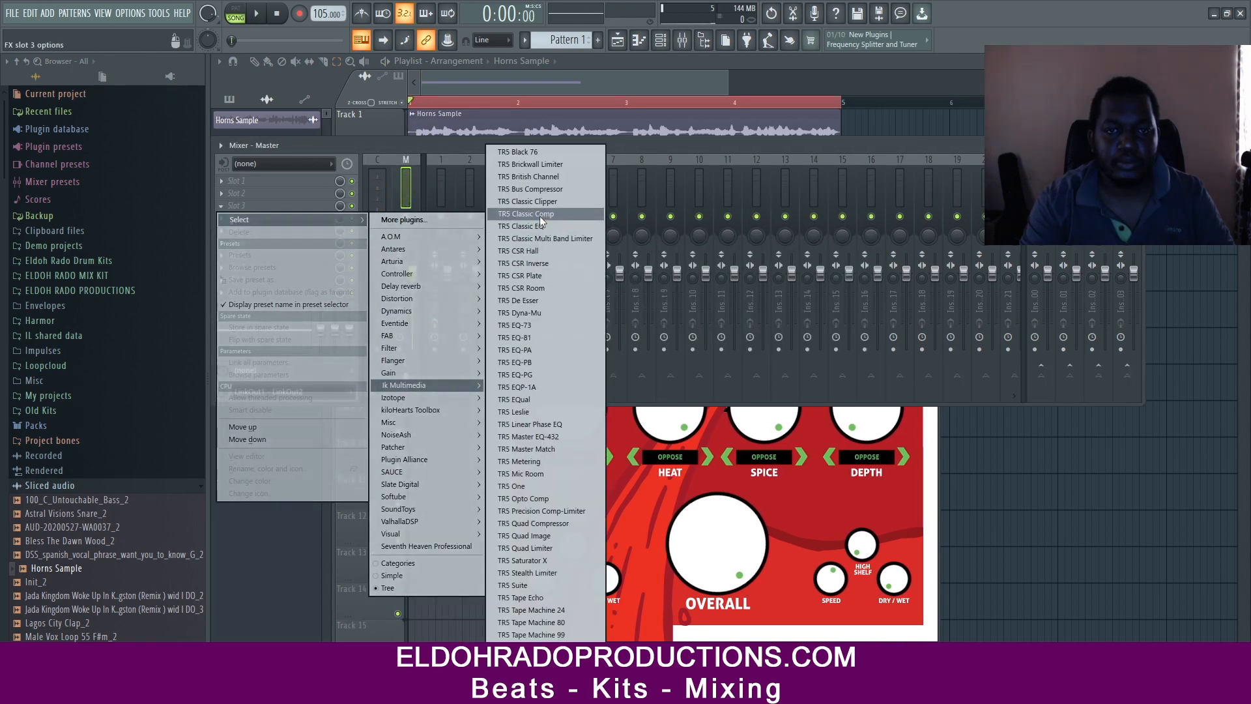
click(529, 201)
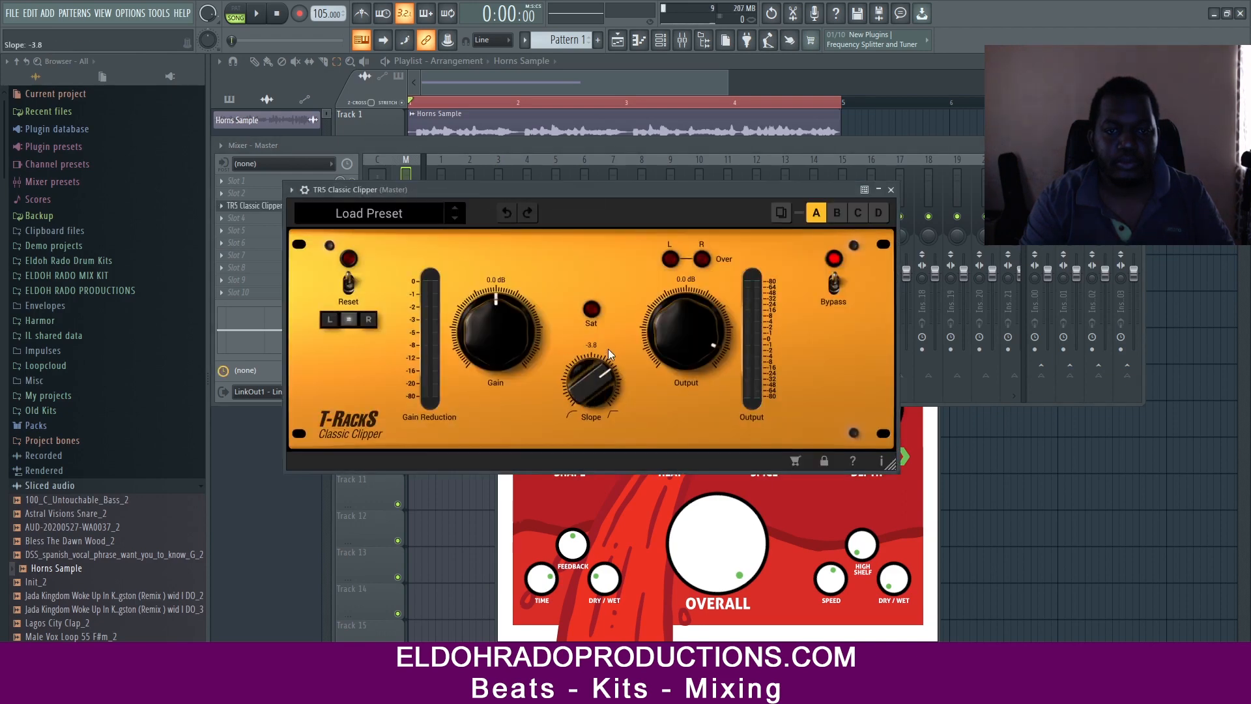
click(891, 189)
- Play the horns with Drip's LO-FI preset, setting the heat to 33% and adjusting the shape amount
key(space)
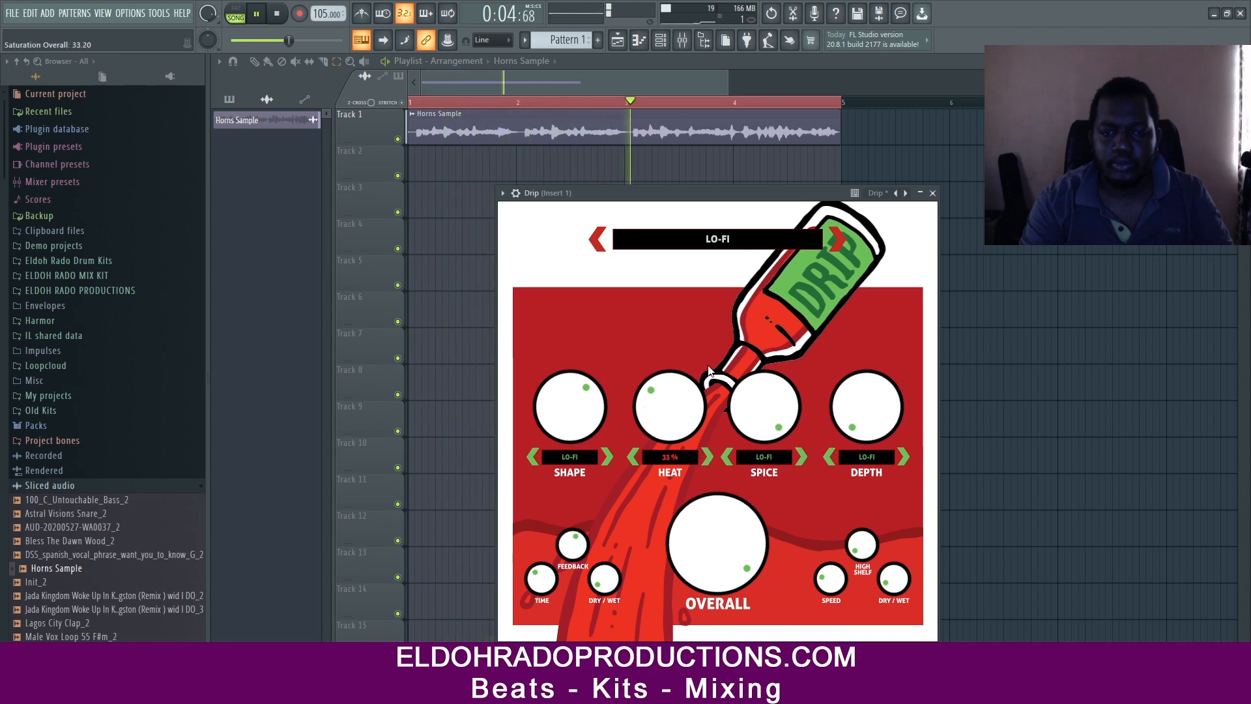
drag(555, 444, 568, 424)
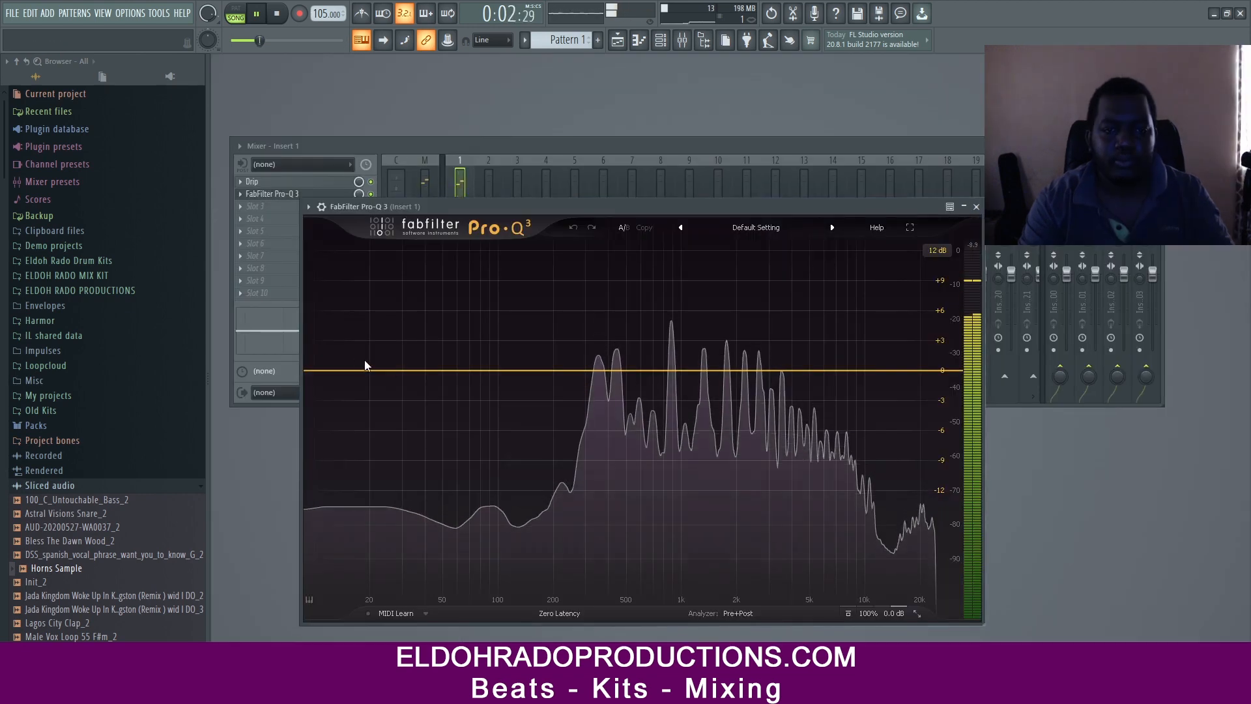
- In FabFilter Pro-Q 3 on insert 1, add a steep low cut at about 60 Hz
double_click(309, 369)
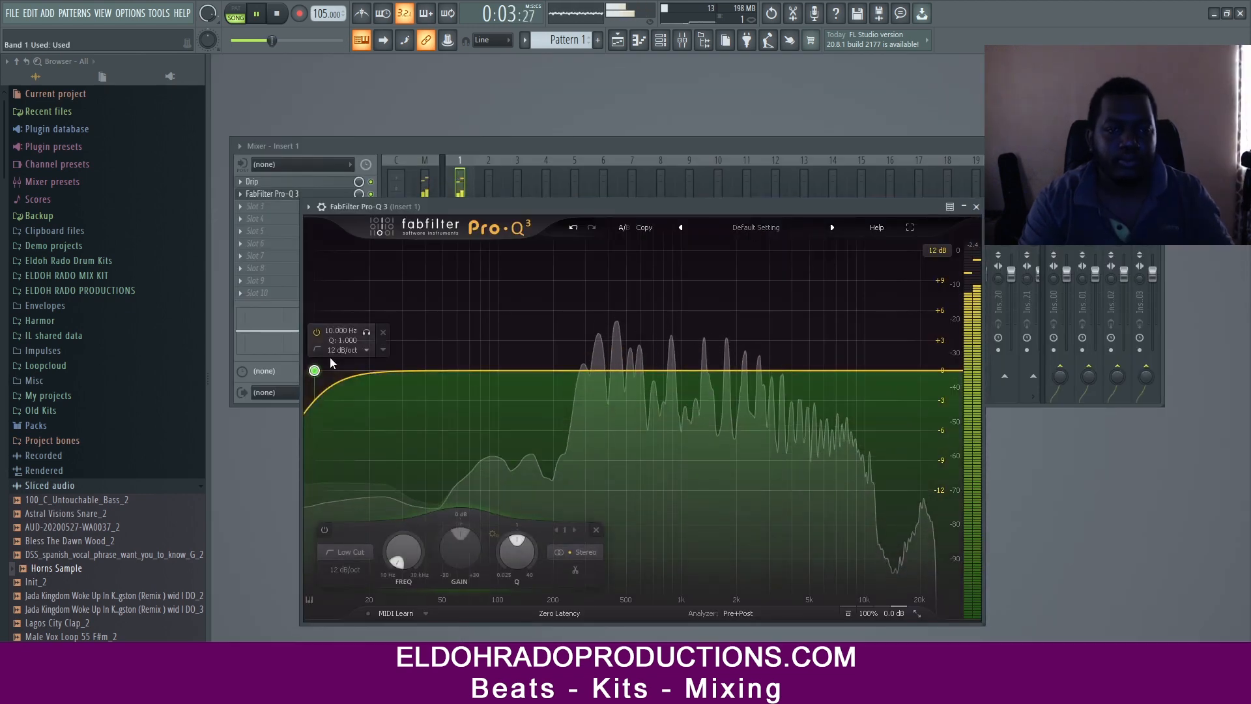
click(366, 350)
click(361, 461)
drag(314, 370, 460, 372)
- Add a wide bell cut of about -4.9 dB at about 420 Hz with a Q of 0.378
drag(600, 379, 612, 424)
drag(665, 551, 665, 595)
drag(616, 422, 615, 421)
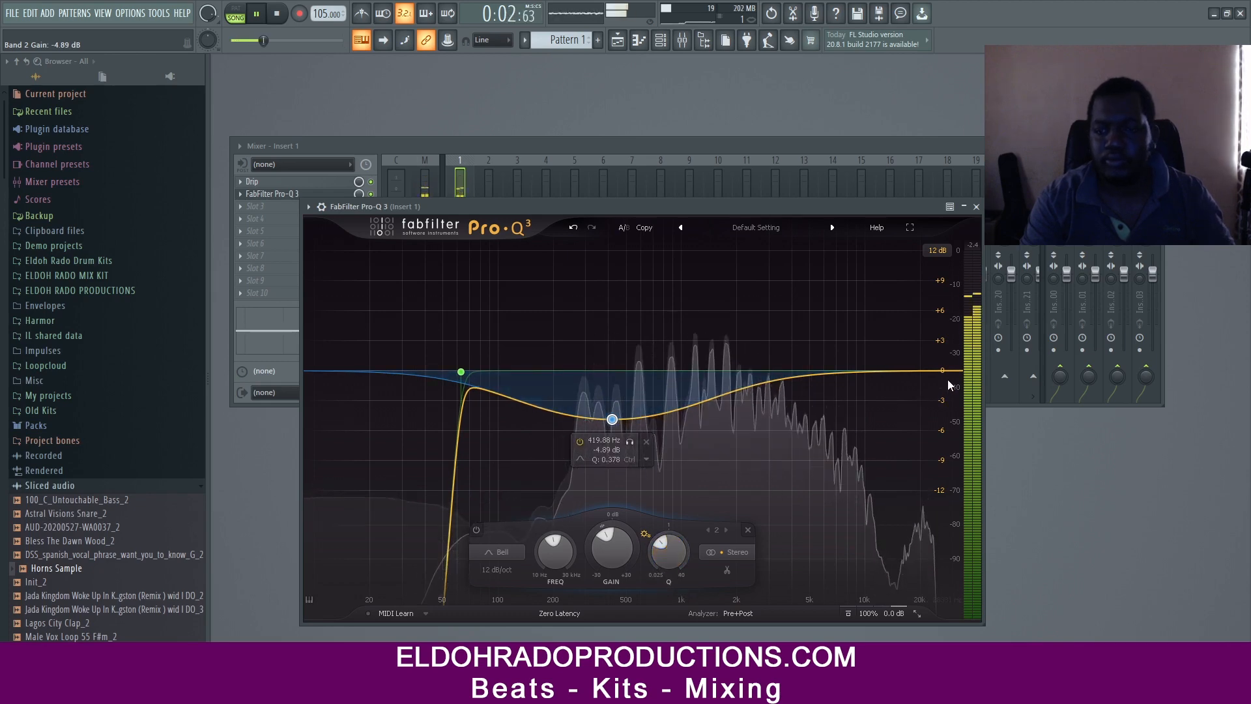
- Add a 72 dB/oct high cut at about 11.4 kHz with a Q of about 0.9
click(948, 376)
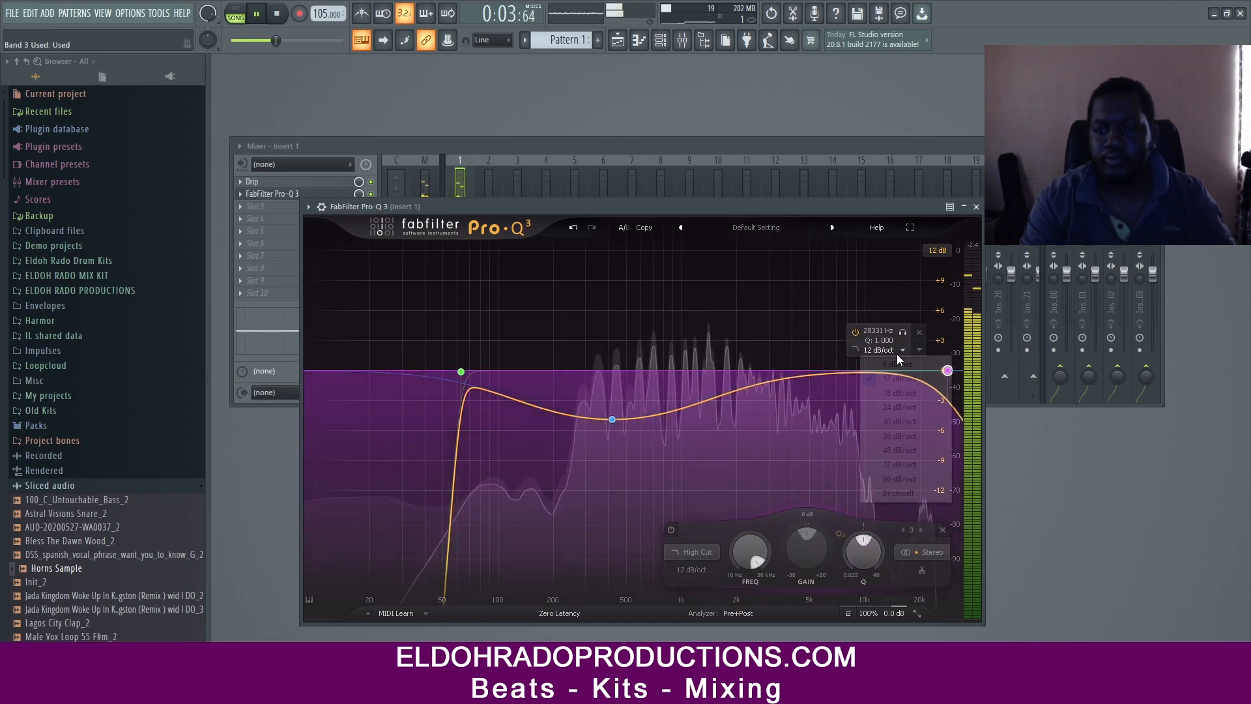
click(898, 351)
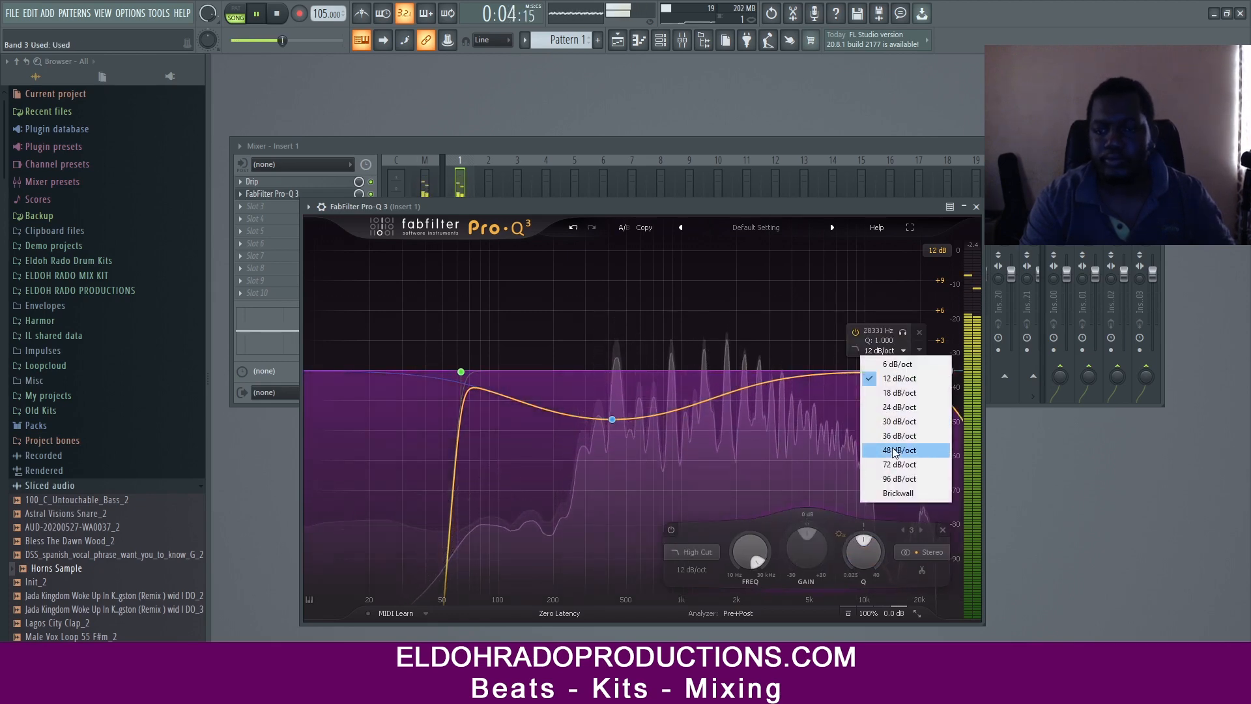
click(899, 464)
drag(946, 370, 869, 385)
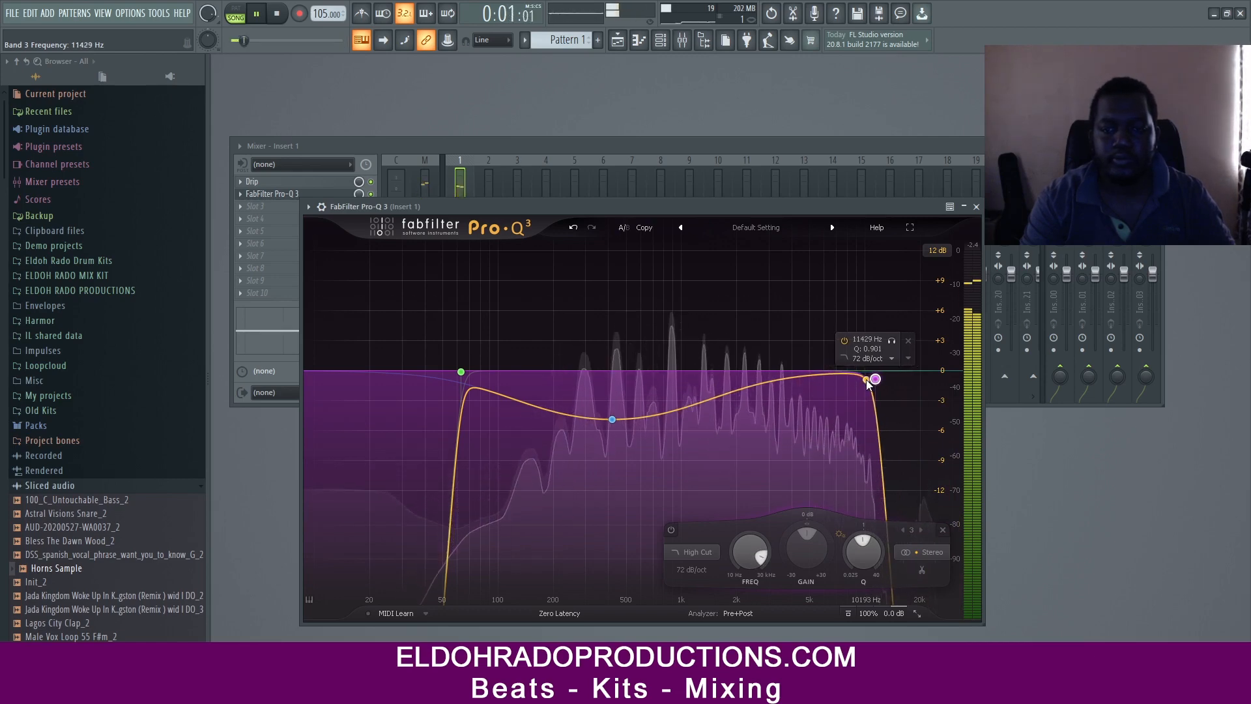
- Refine the bell cut to about -4.3 dB with a Q of 0.839, solo the band to check it, and close the equalizer
mouse_move(609, 419)
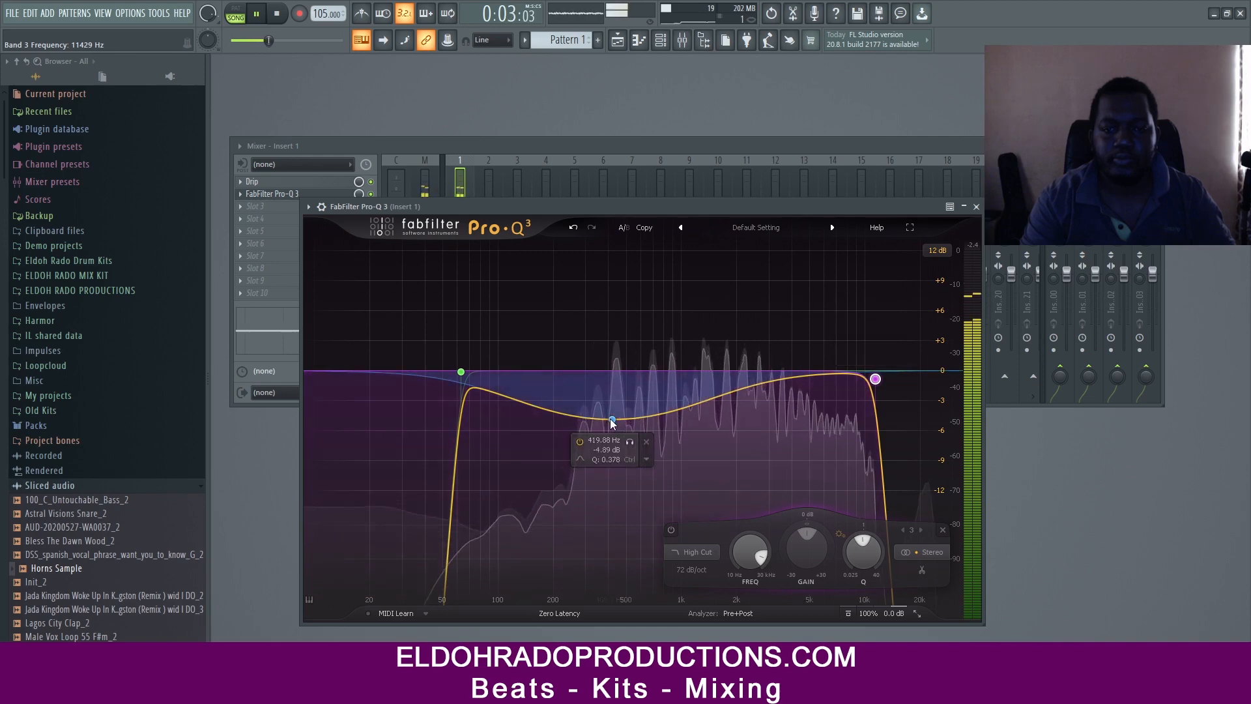
drag(611, 421, 597, 420)
drag(657, 549, 654, 531)
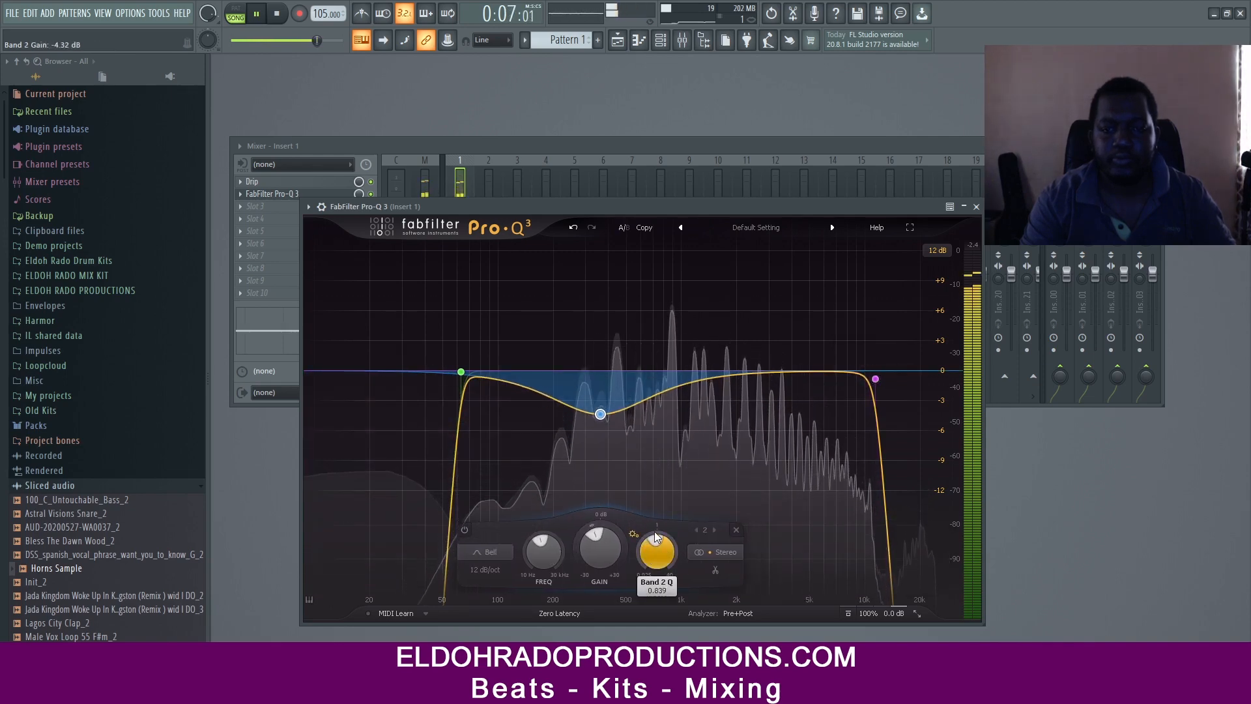
mouse_move(621, 422)
drag(617, 435, 635, 436)
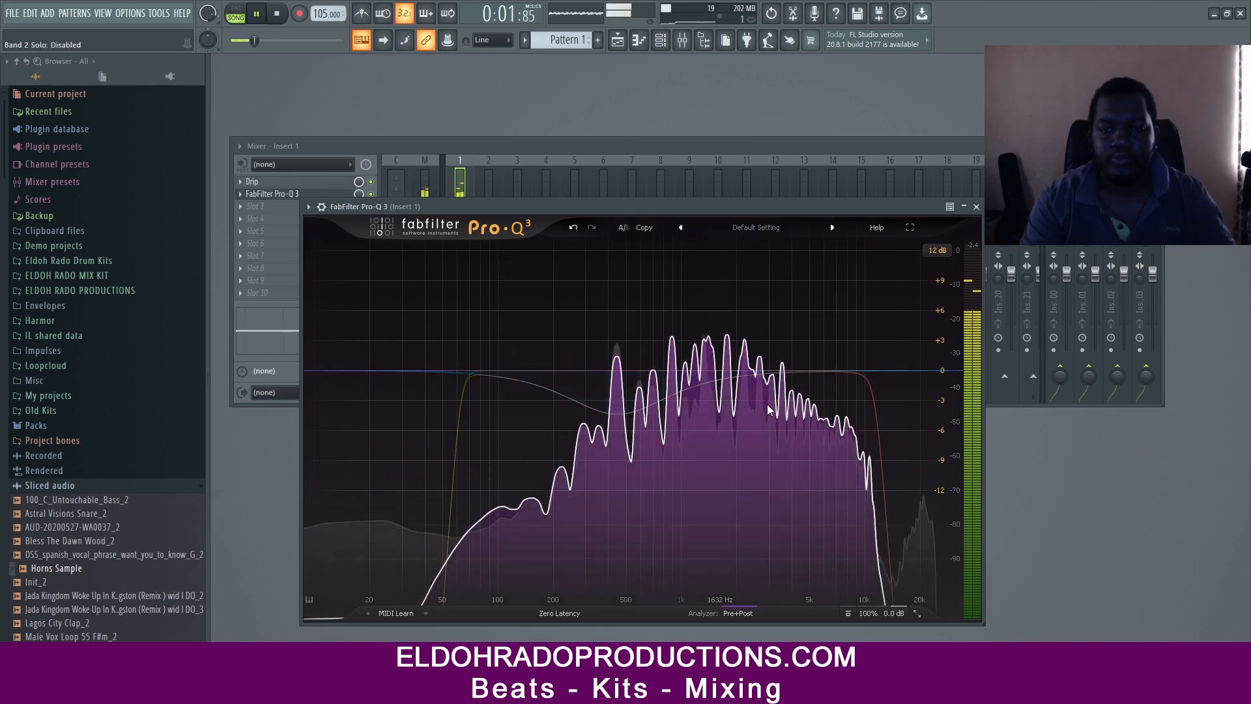
key(Escape)
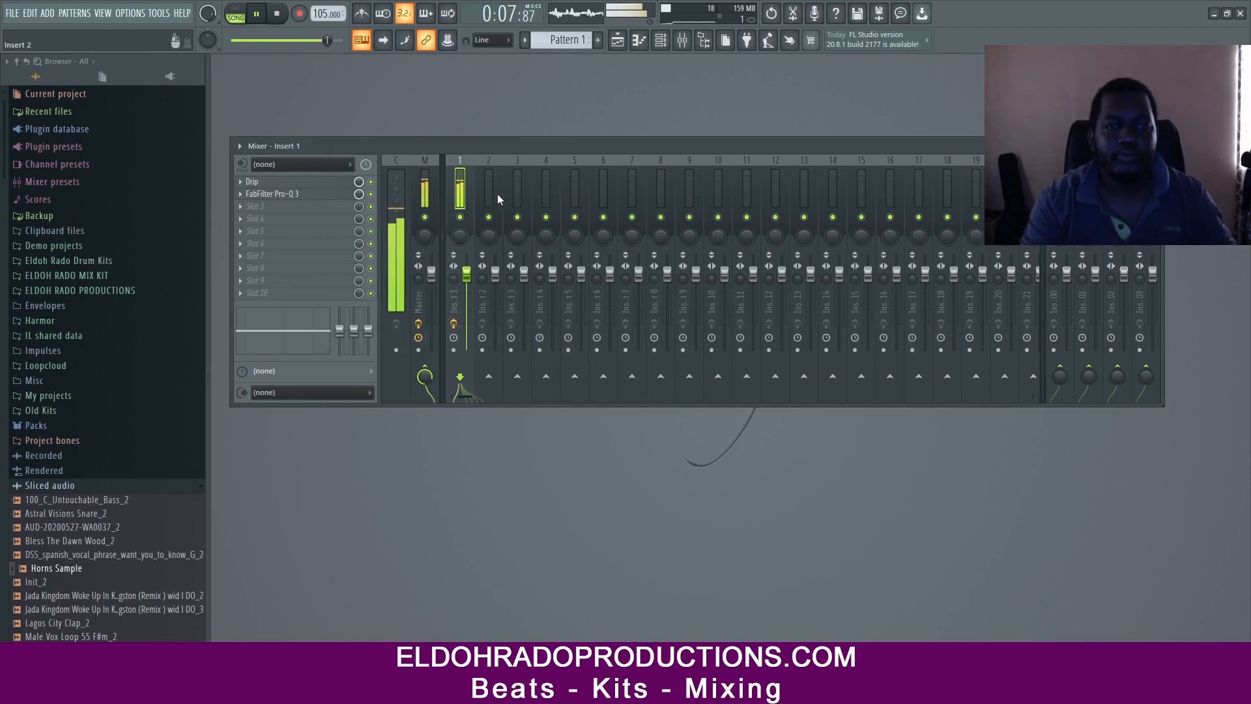
- Load Edison into the third effect slot of mixer insert 1, after the equalizer
drag(518, 139, 550, 144)
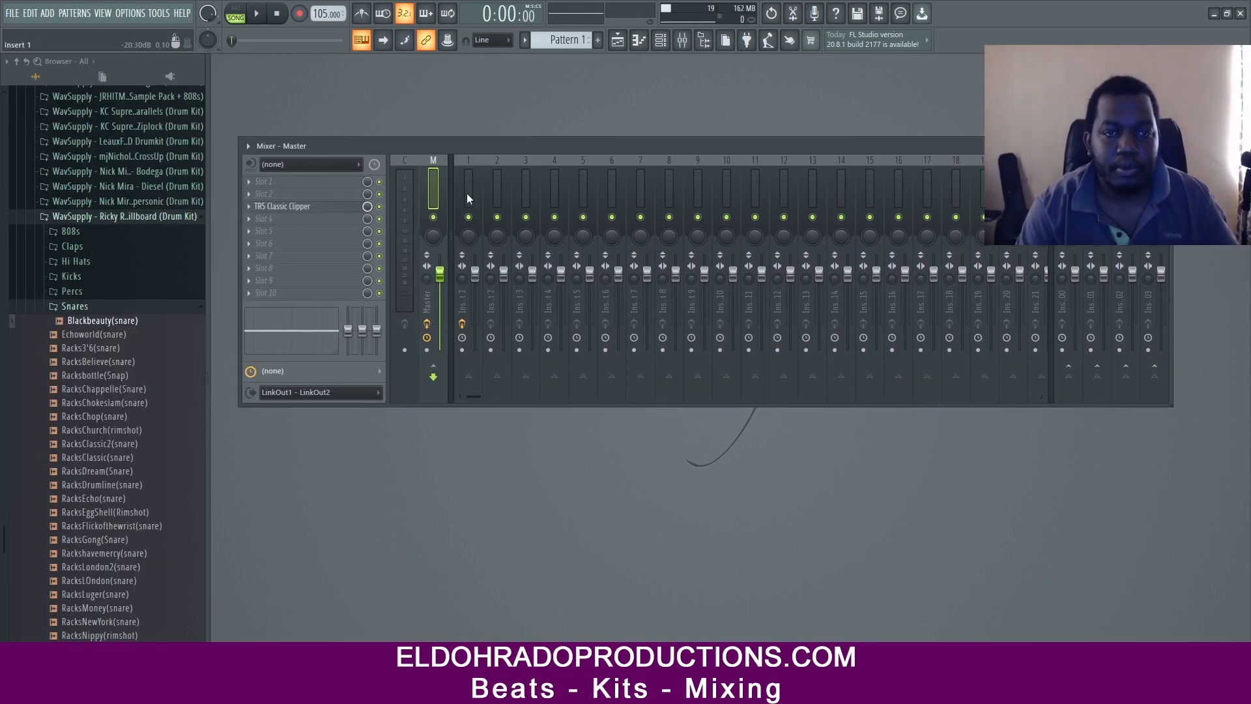
click(318, 209)
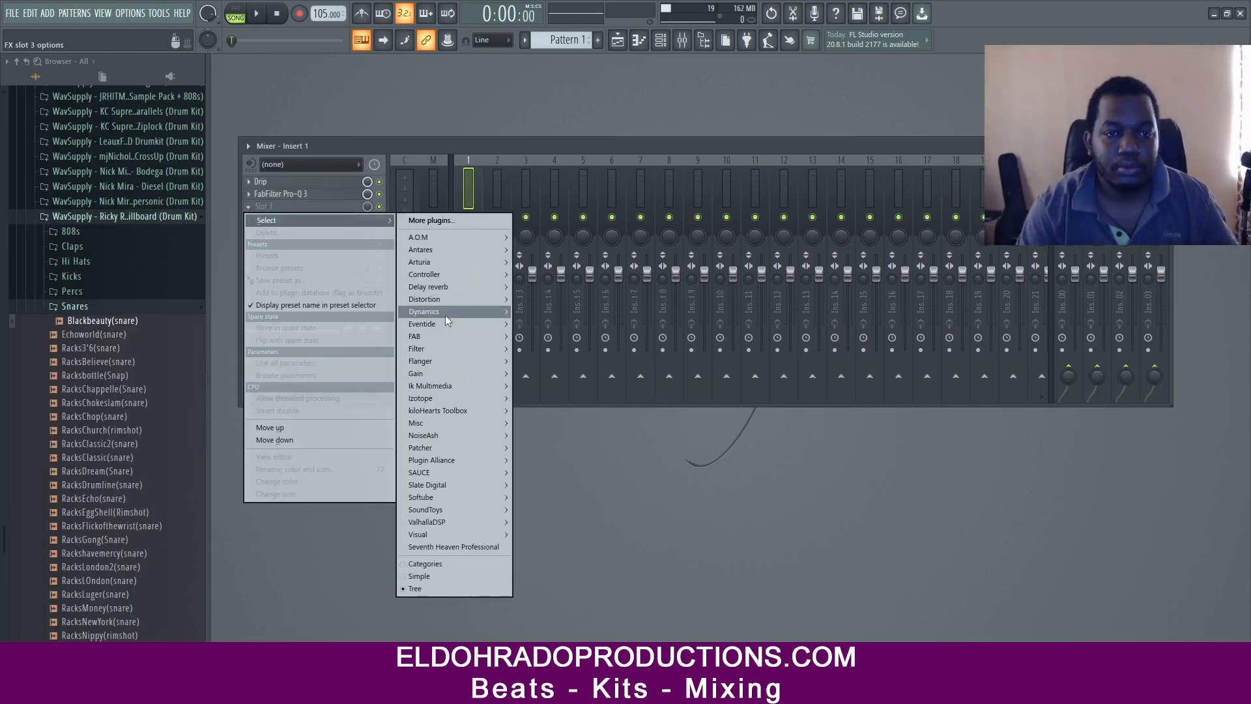
click(441, 331)
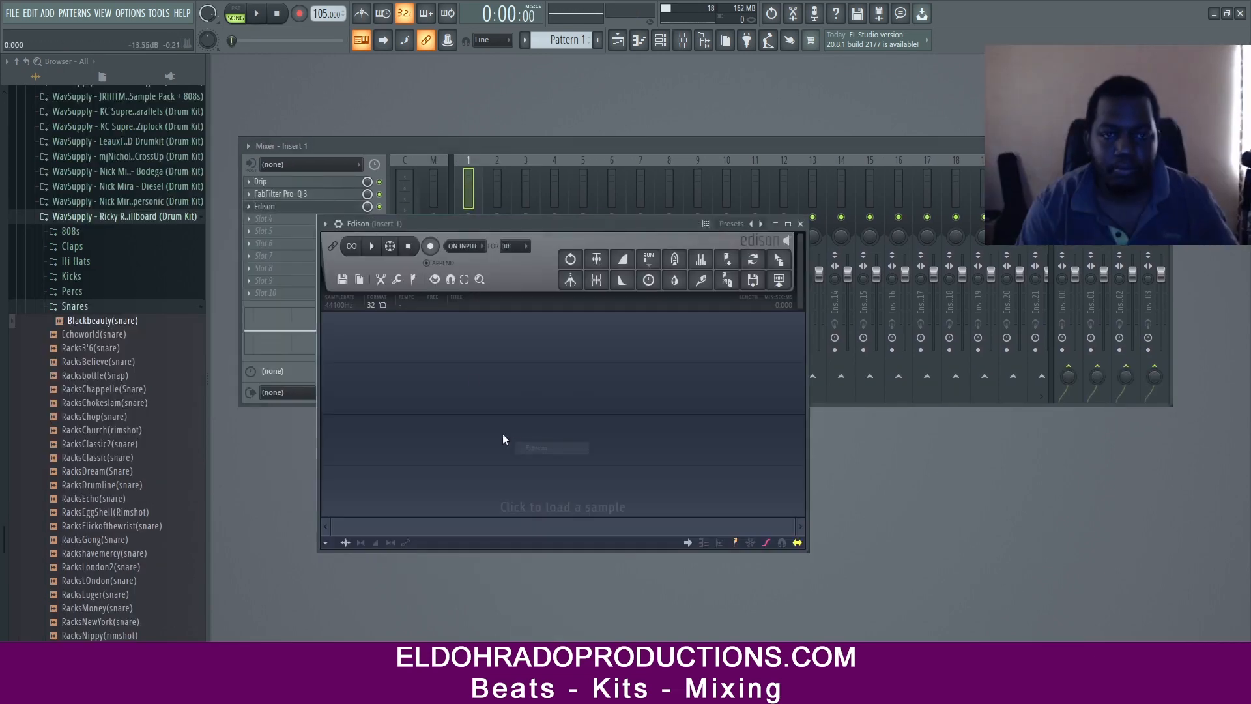
drag(513, 226, 547, 252)
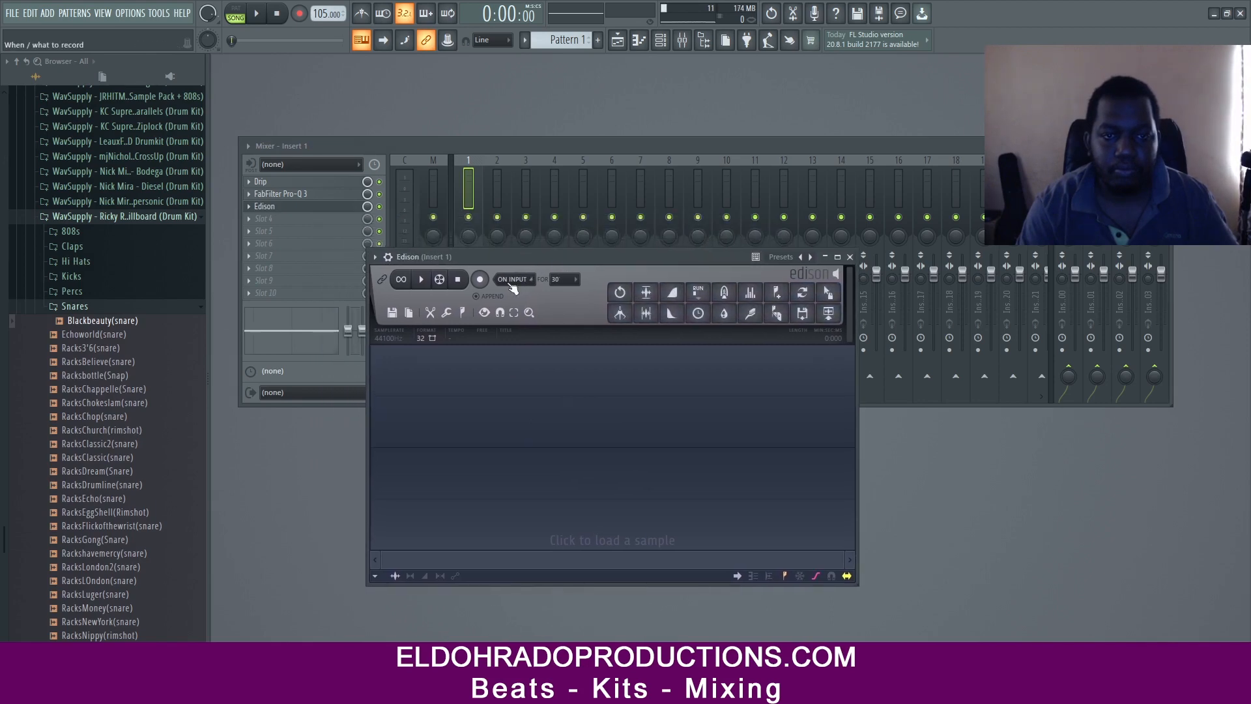
- Record one pass of the processed horns into Edison using On Input mode, and stop playback and recording
click(464, 272)
click(257, 14)
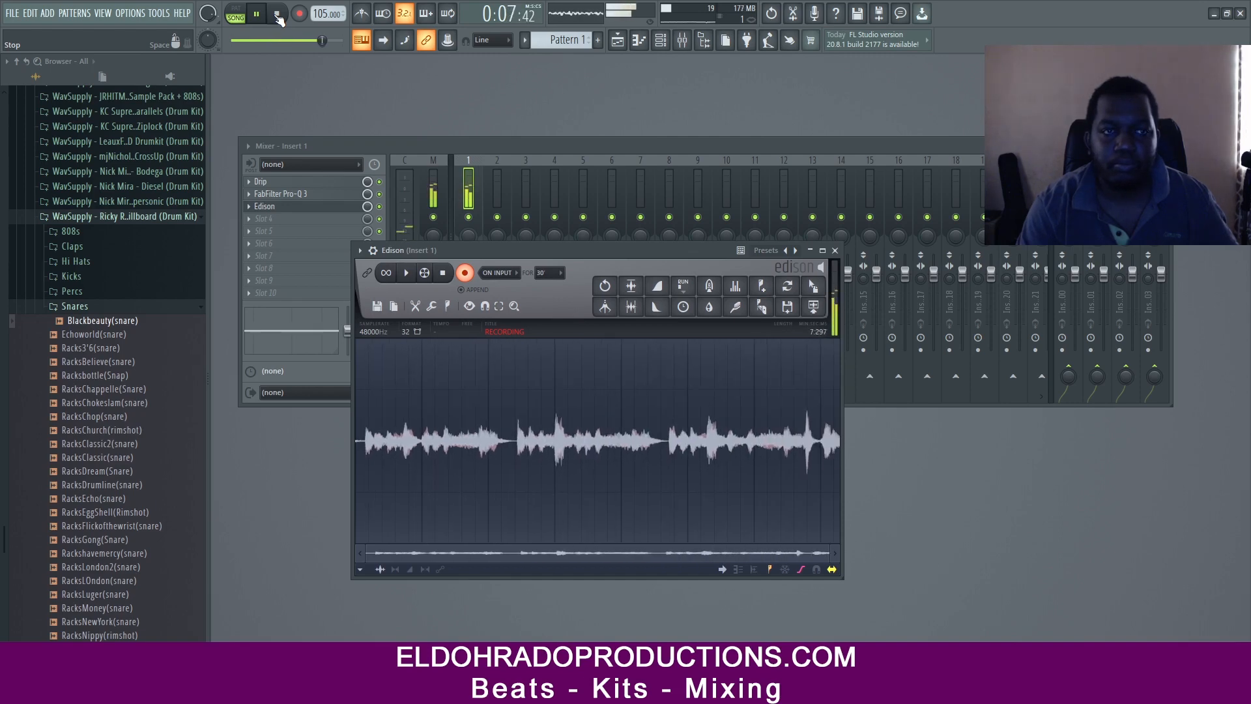
click(279, 18)
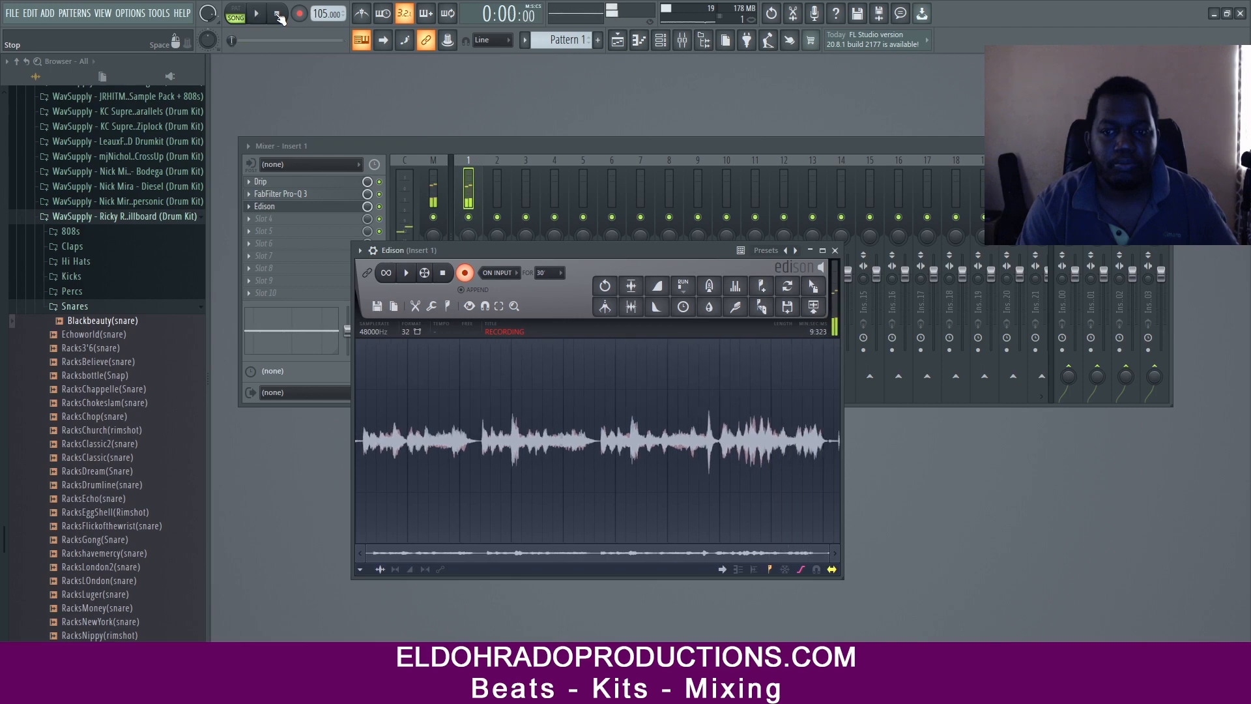
click(465, 273)
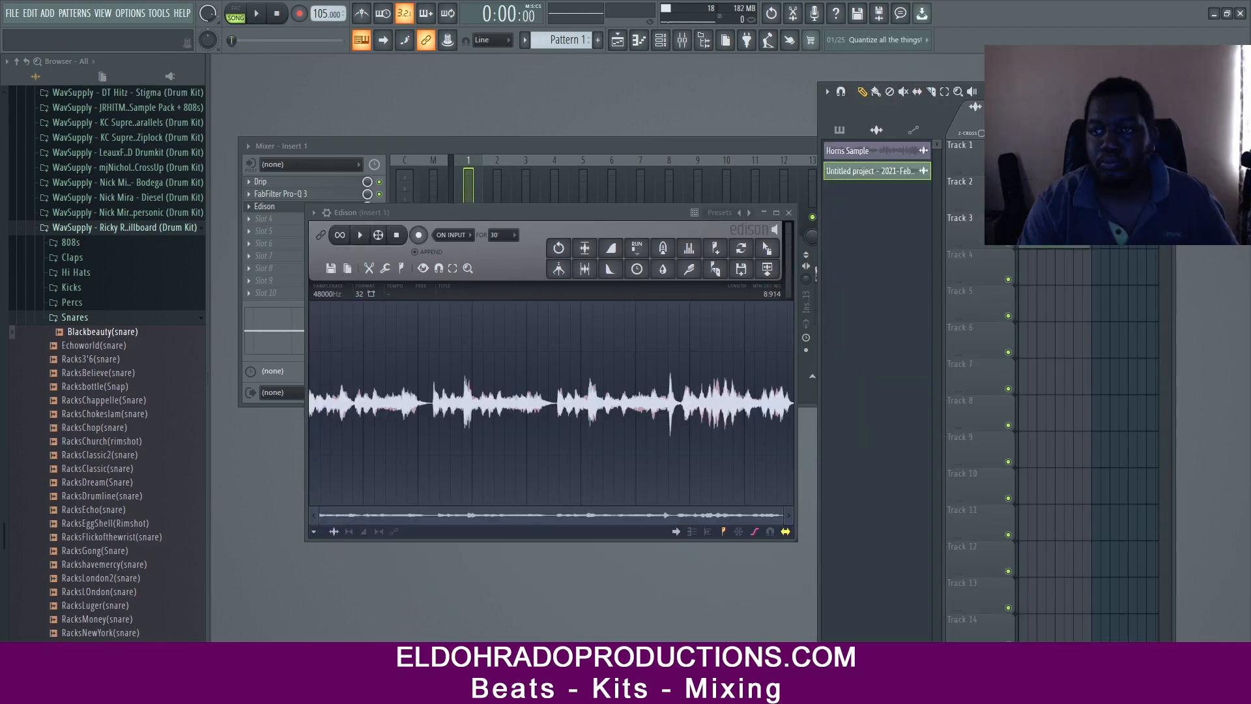
- Mute the original horns on Track 1 in the enlarged playlist and set the resampled clip's time-stretching mode to Auto
click(1154, 92)
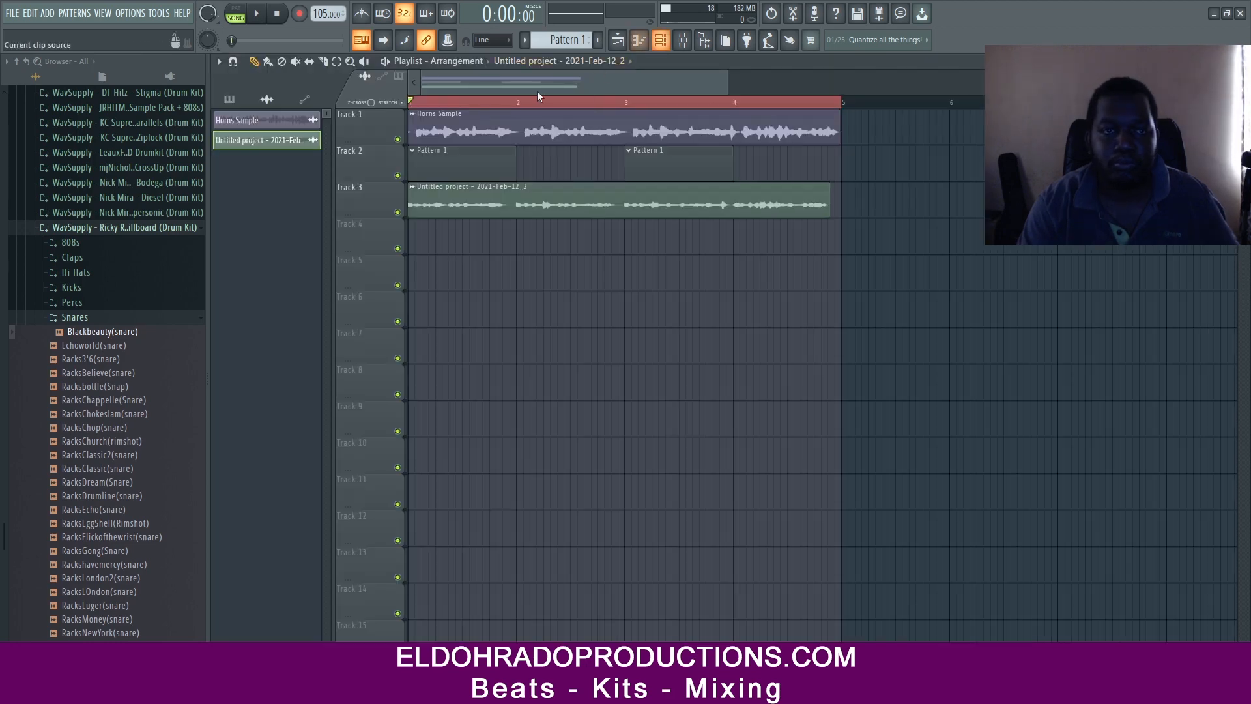
click(397, 138)
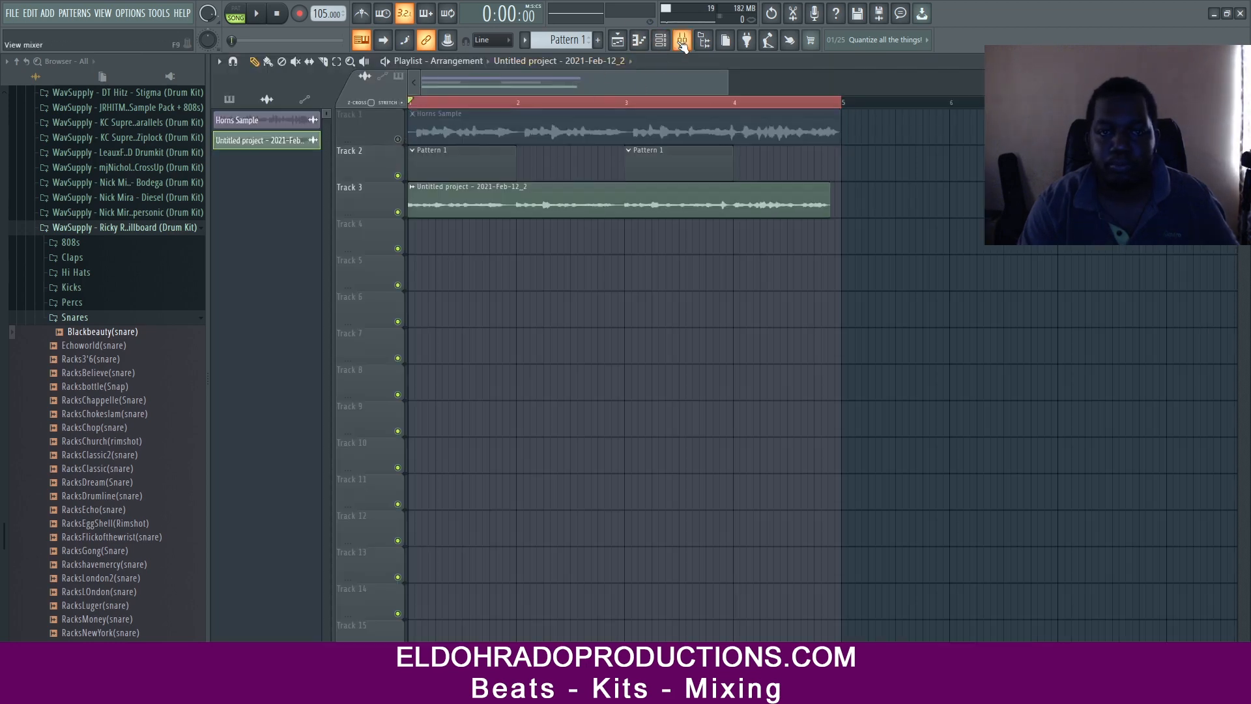
click(660, 41)
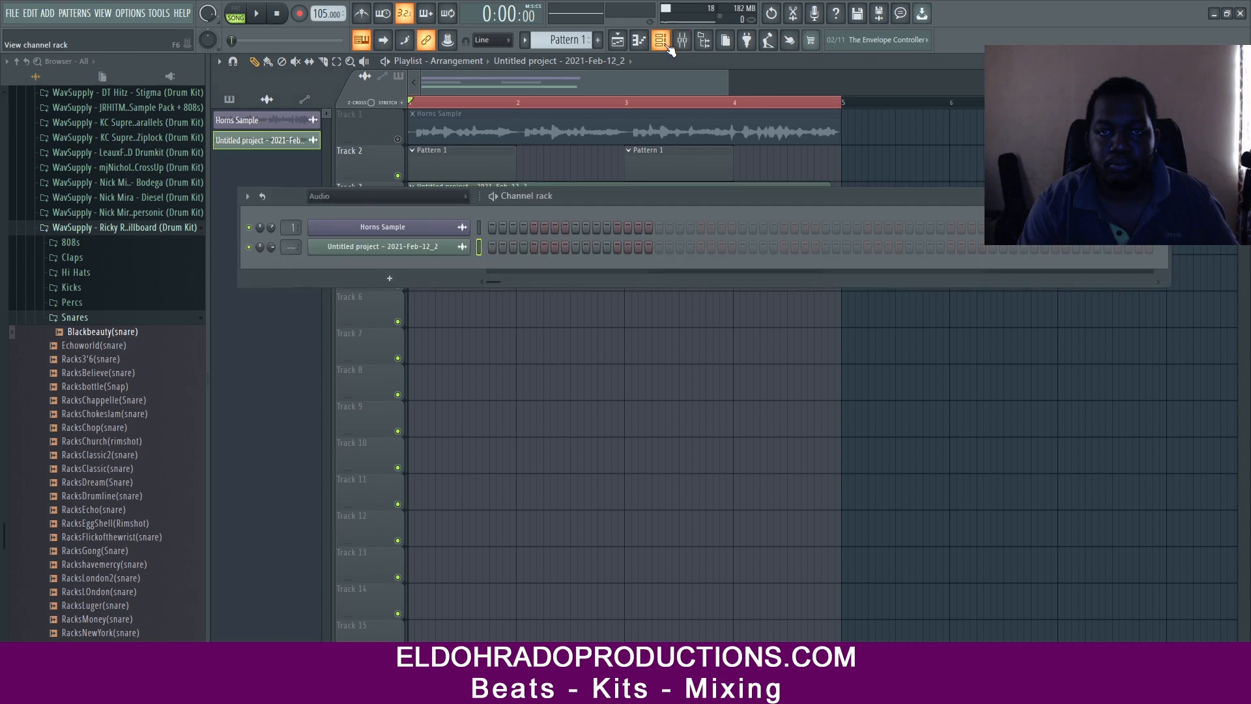
click(411, 249)
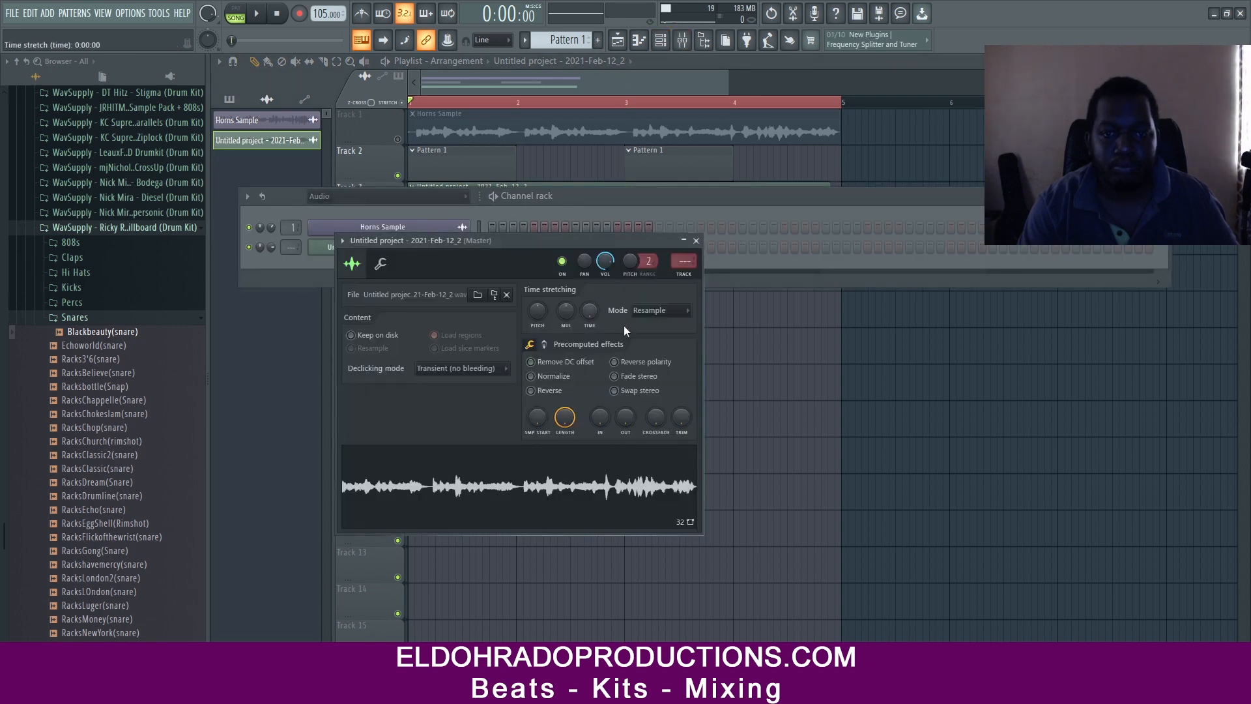
click(650, 310)
click(647, 436)
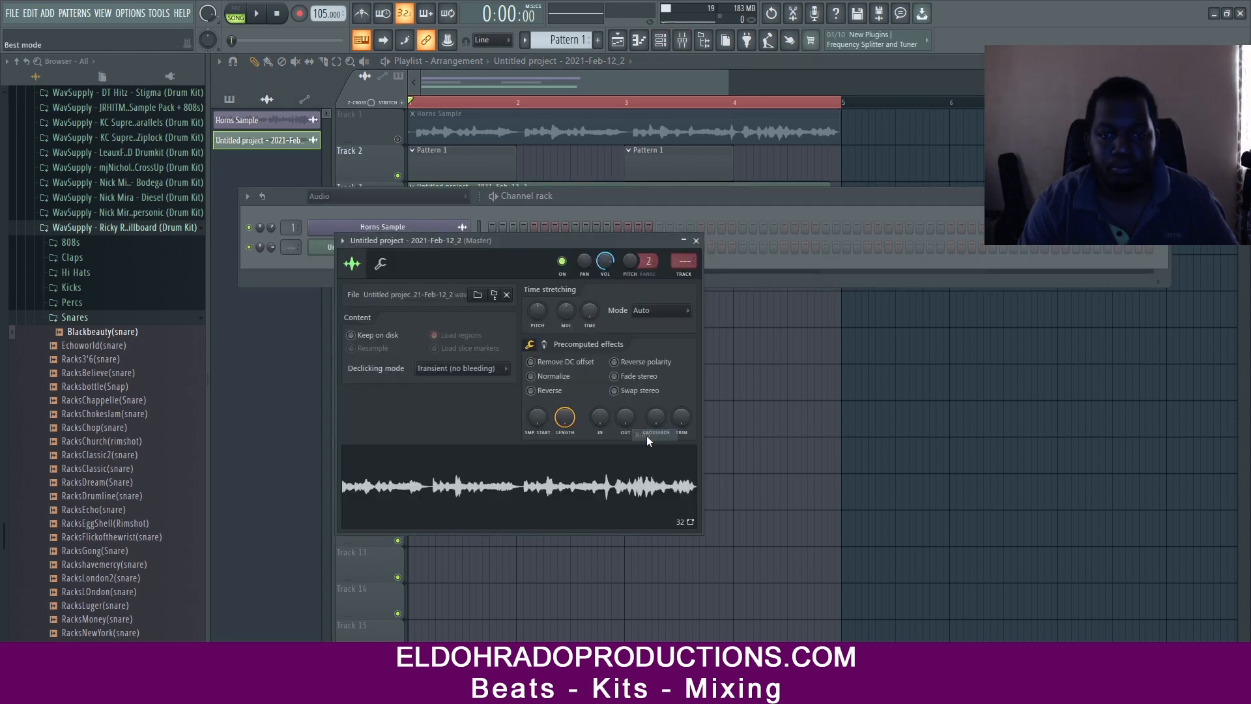
click(1163, 195)
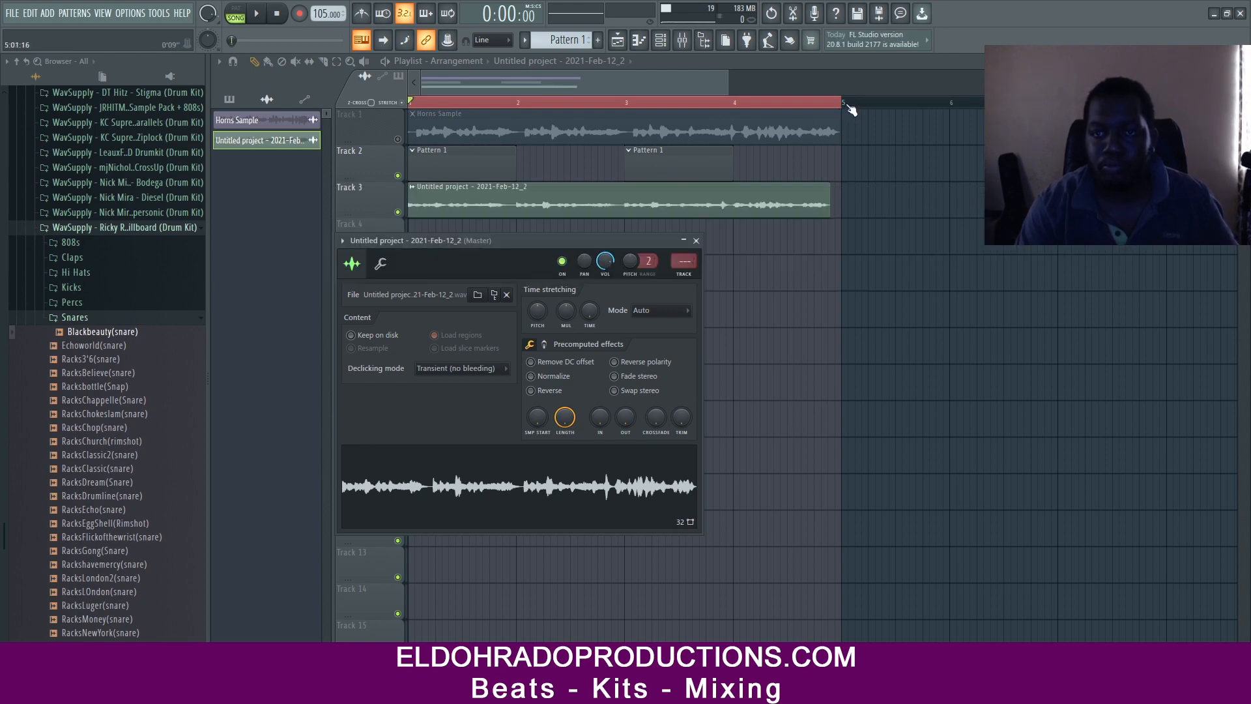
- Slide the resampled horns clip on Track 3 later so that its end lines up with bar 5
scroll(849, 106, up, 8)
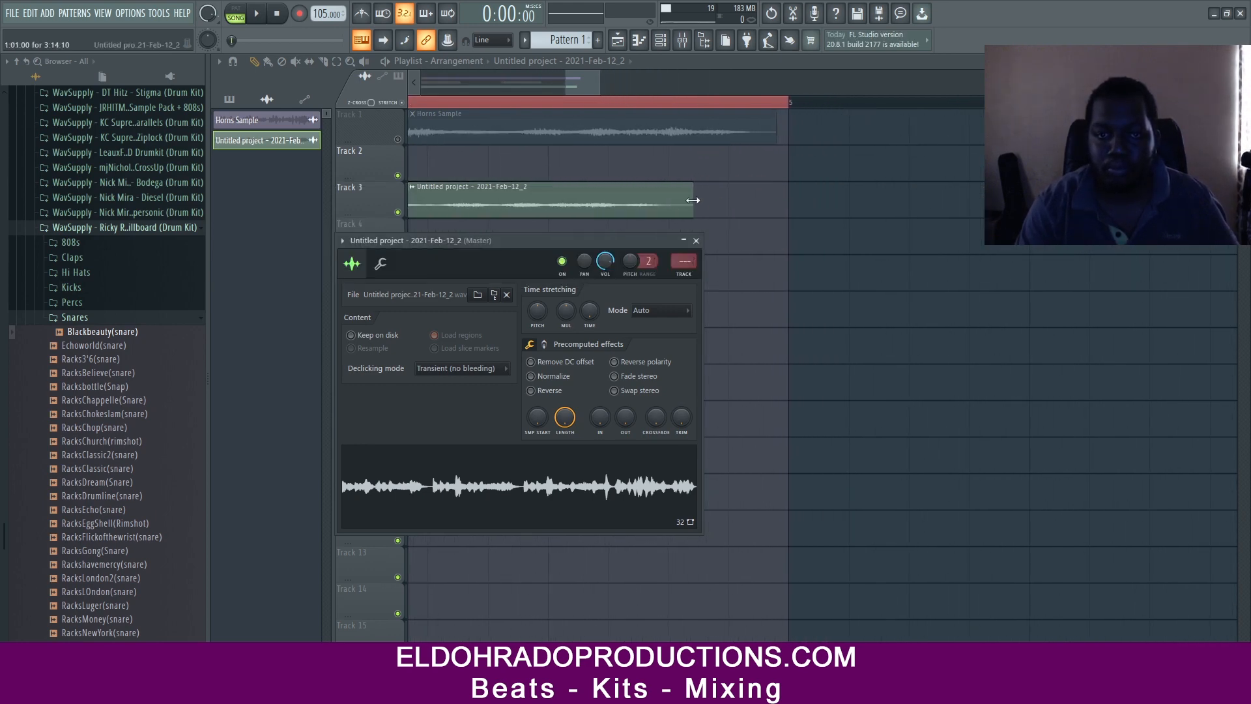
key(space)
drag(692, 200, 725, 197)
drag(609, 88, 731, 84)
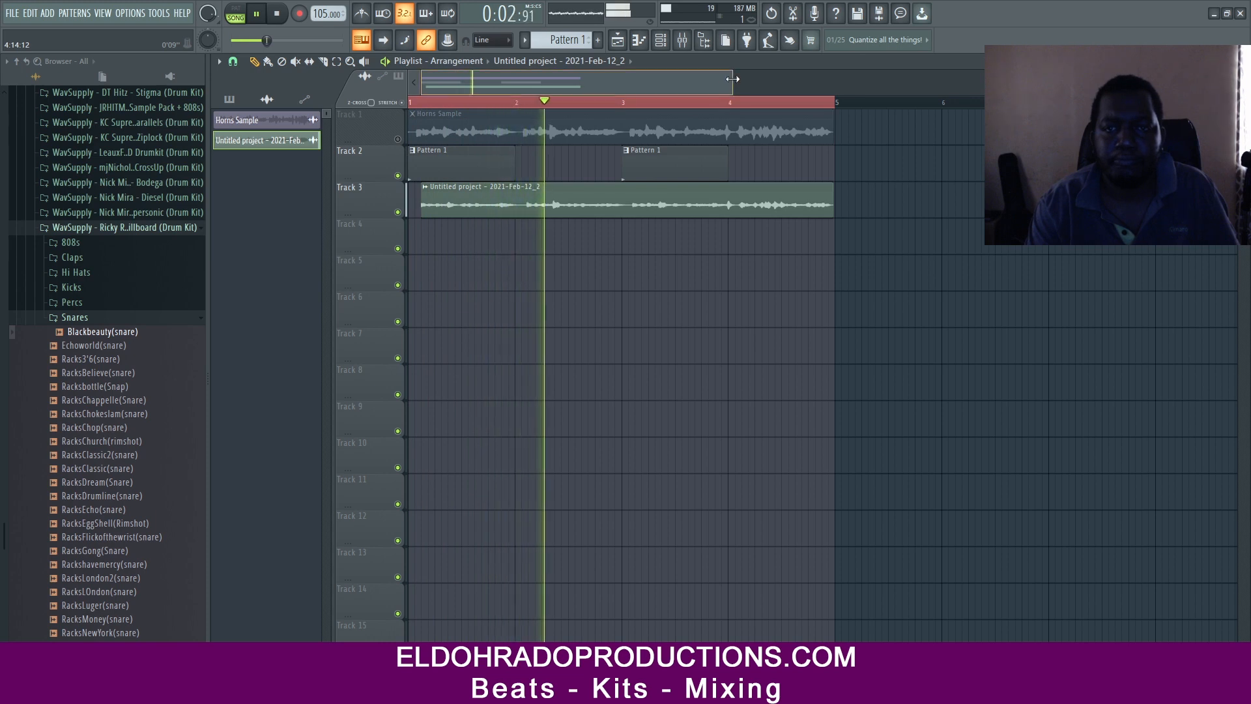
- Slice the resampled clip on Track 3 just after bar 2 and nudge the following section slightly later
drag(732, 78, 514, 93)
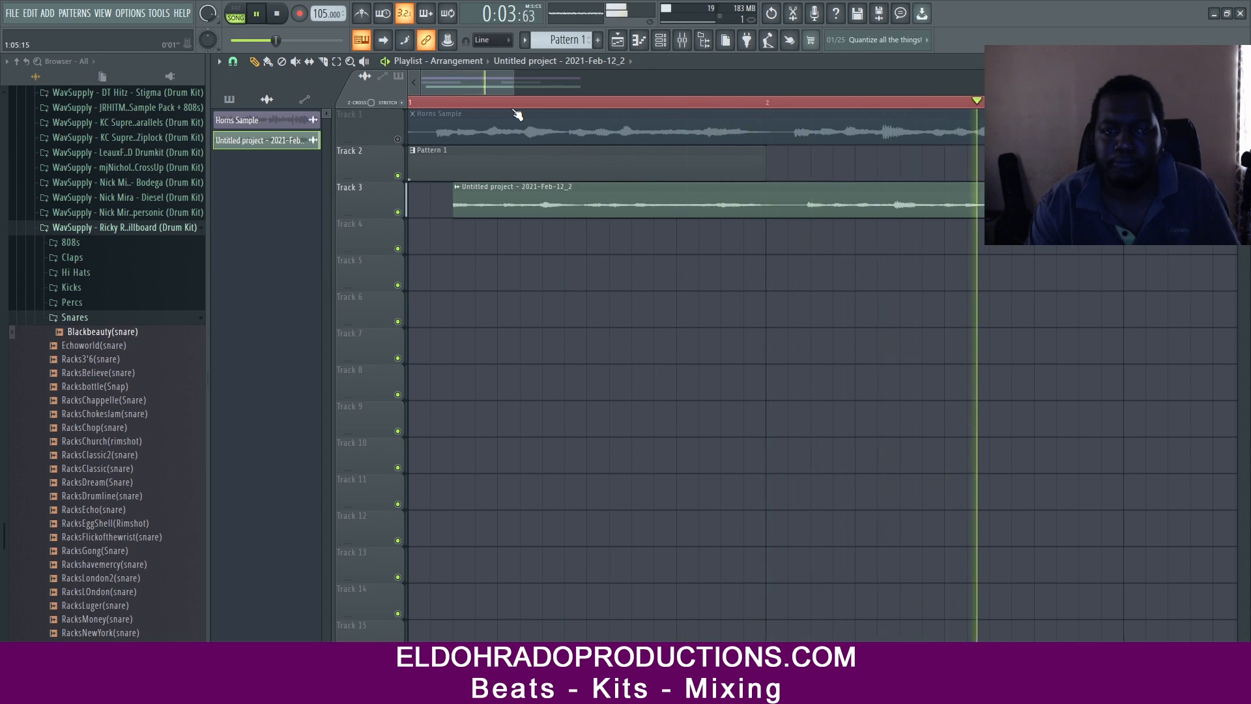
drag(514, 90, 482, 96)
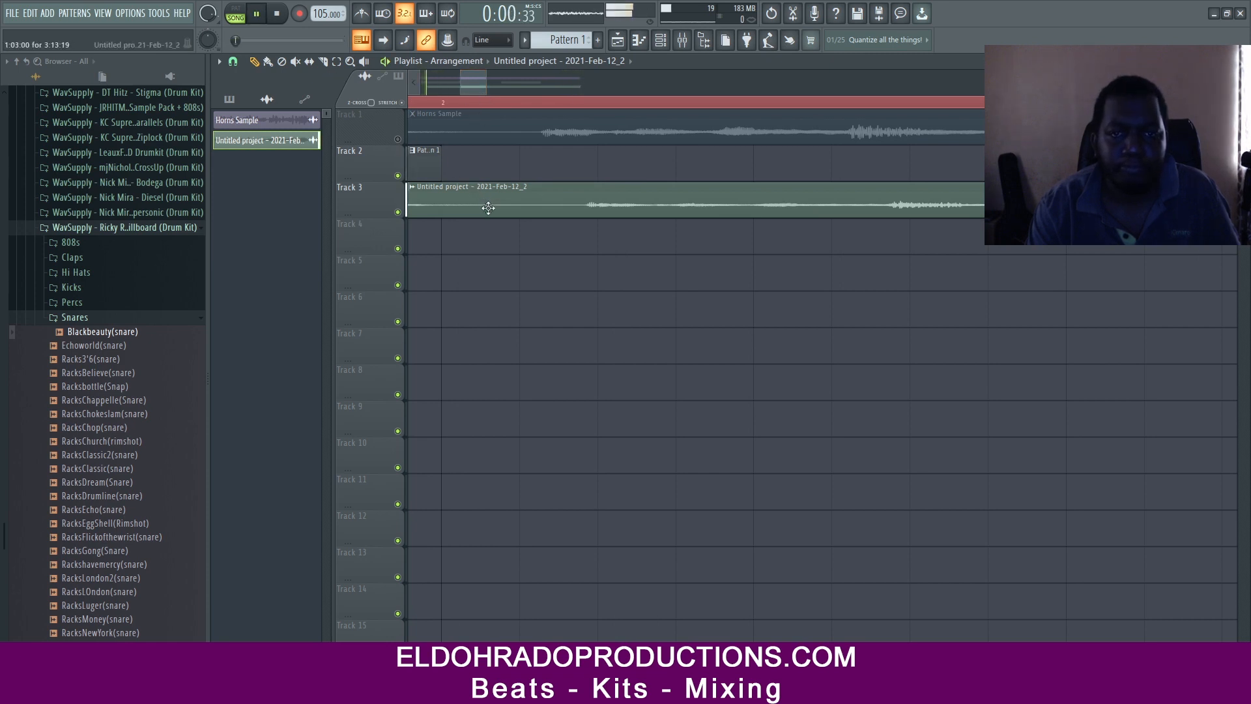
click(323, 61)
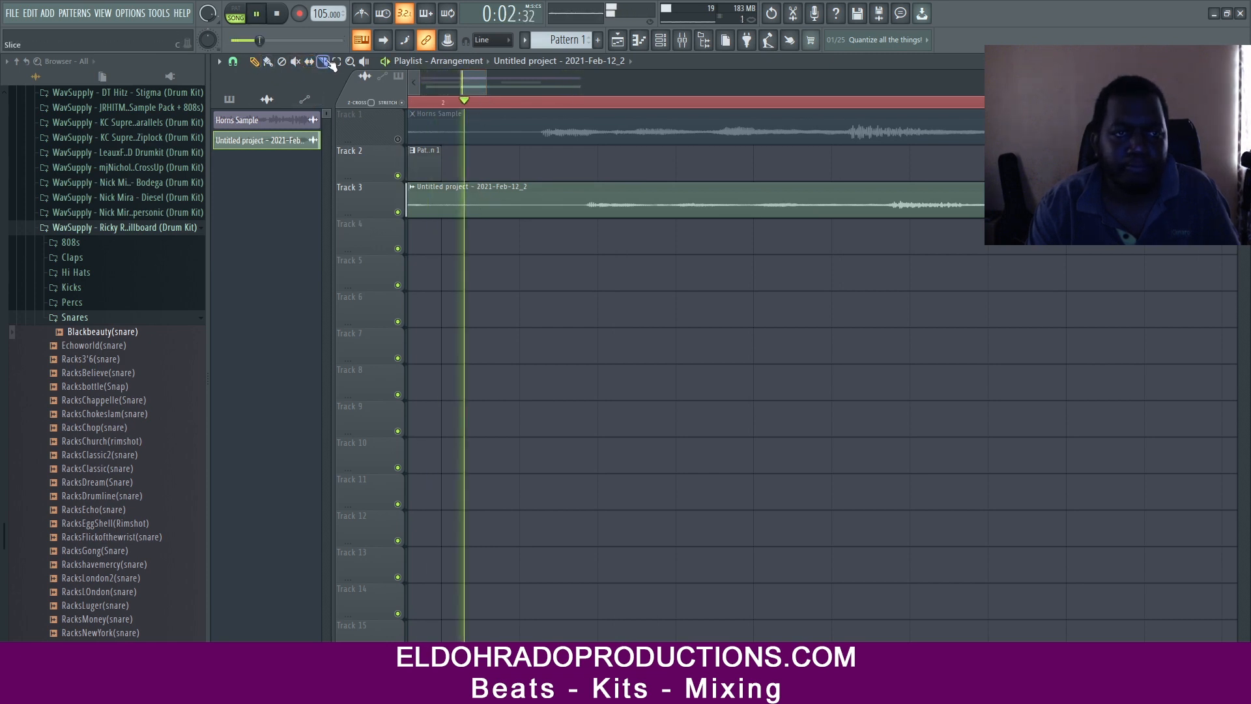
key(space)
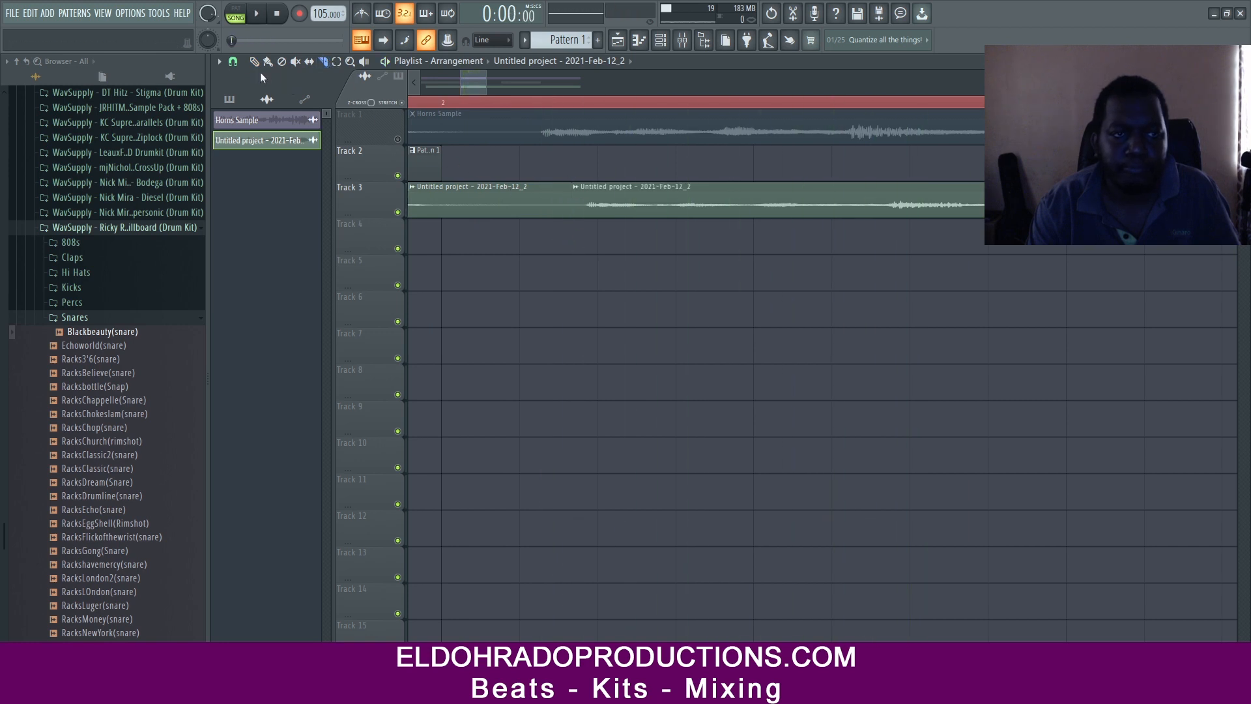
drag(612, 215, 625, 214)
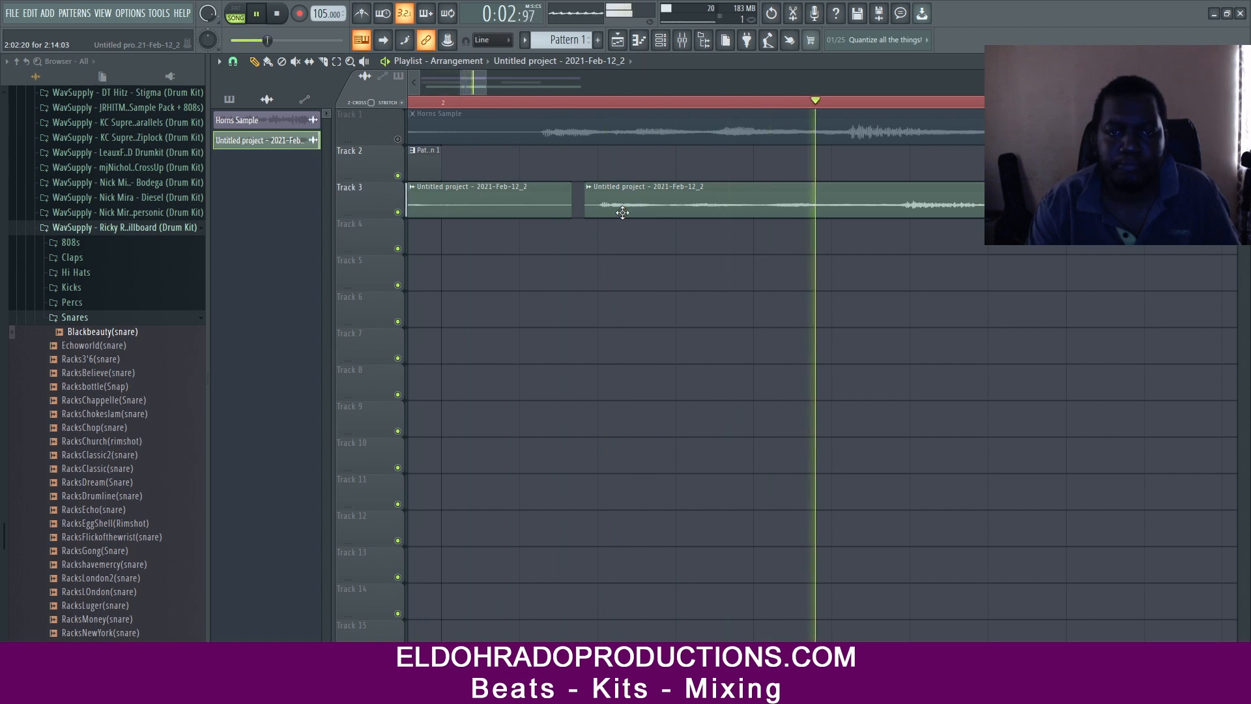
- Nudge the section sliced just after bar 3 slightly later and trim the end of the last section to bar 5
drag(475, 83, 506, 84)
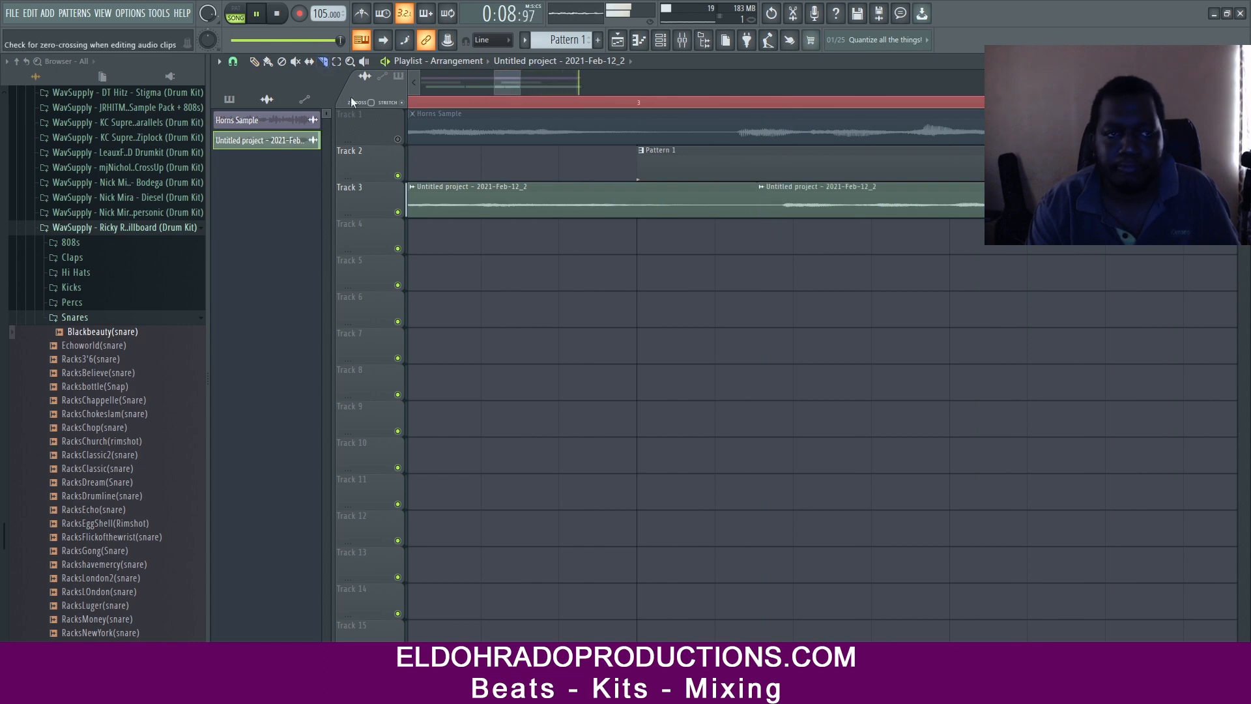
drag(817, 210, 825, 213)
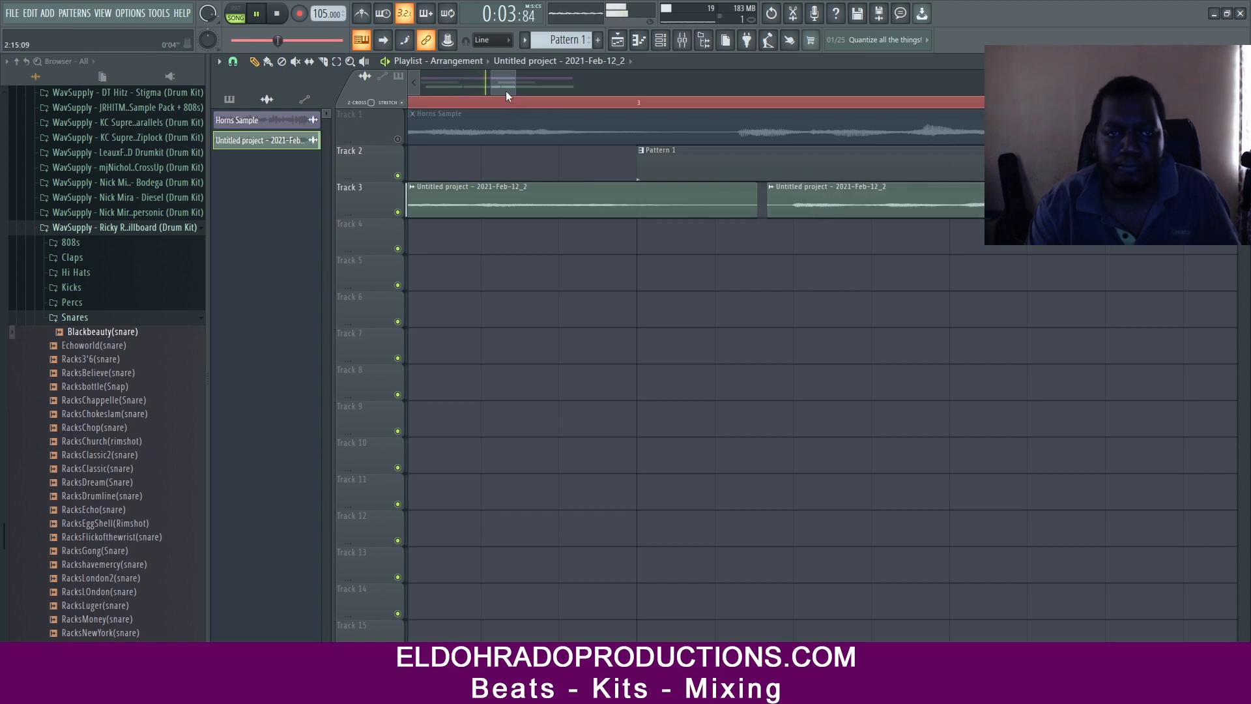
drag(506, 92, 580, 106)
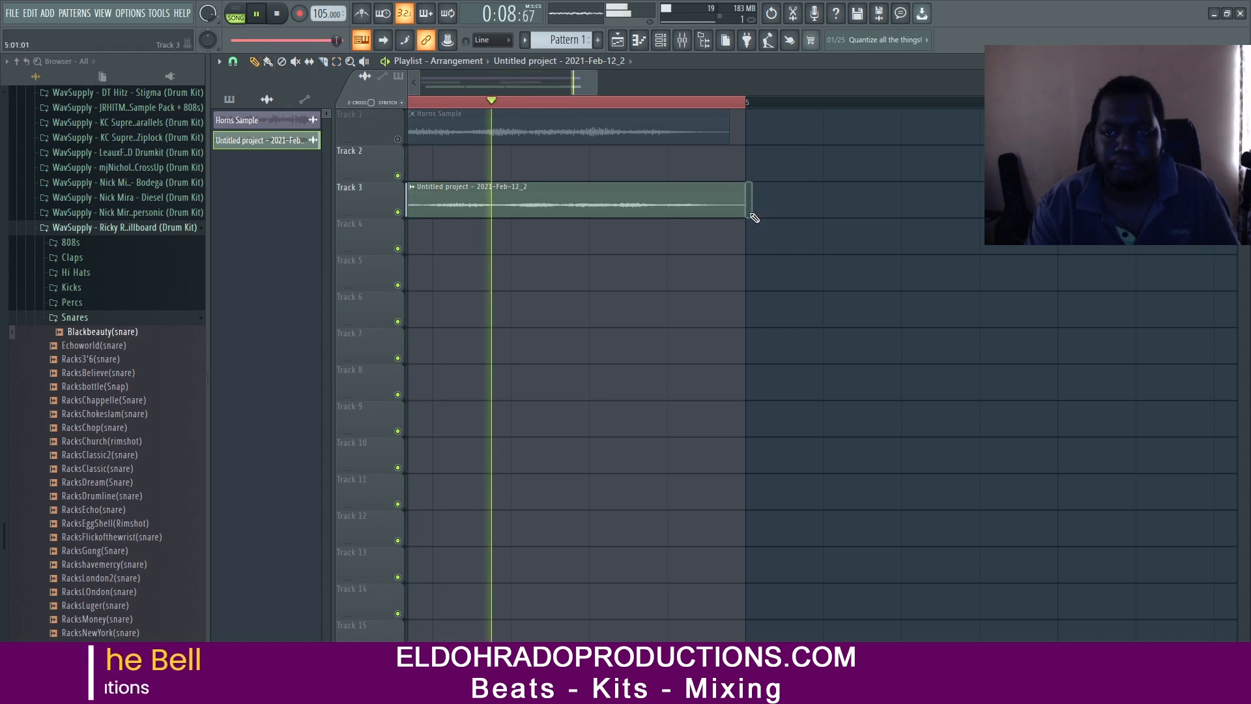
drag(753, 214, 745, 210)
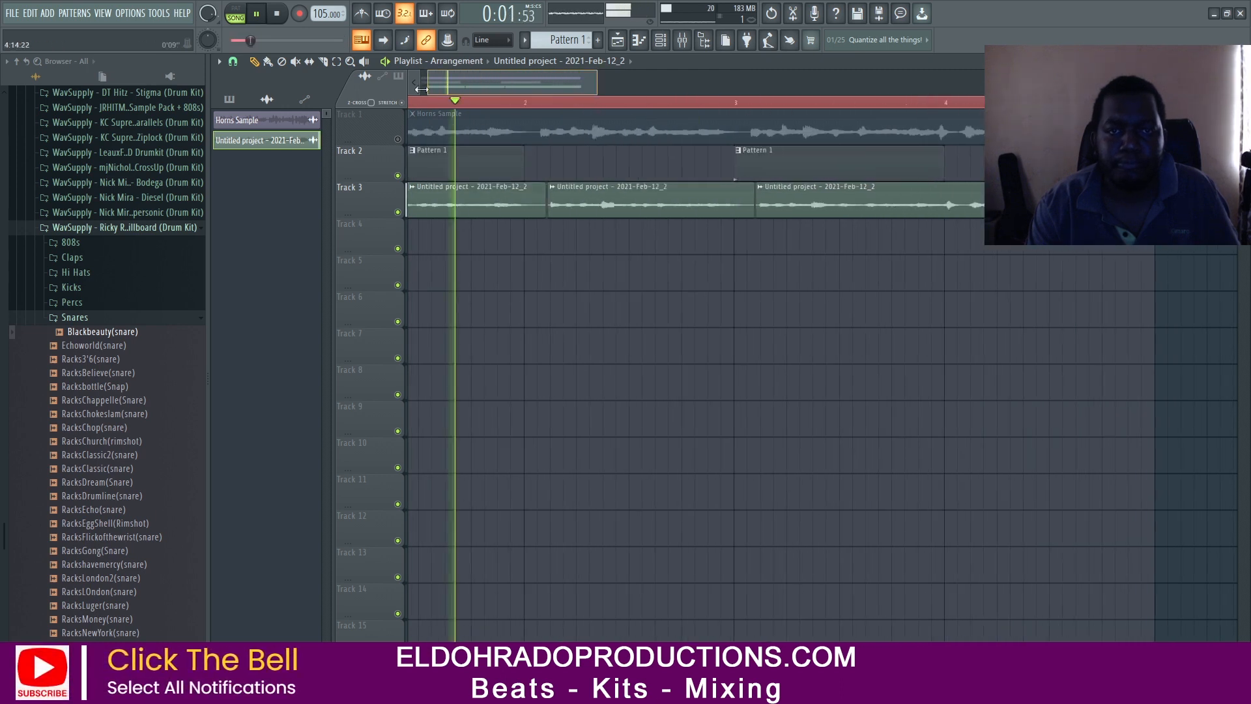
key(space)
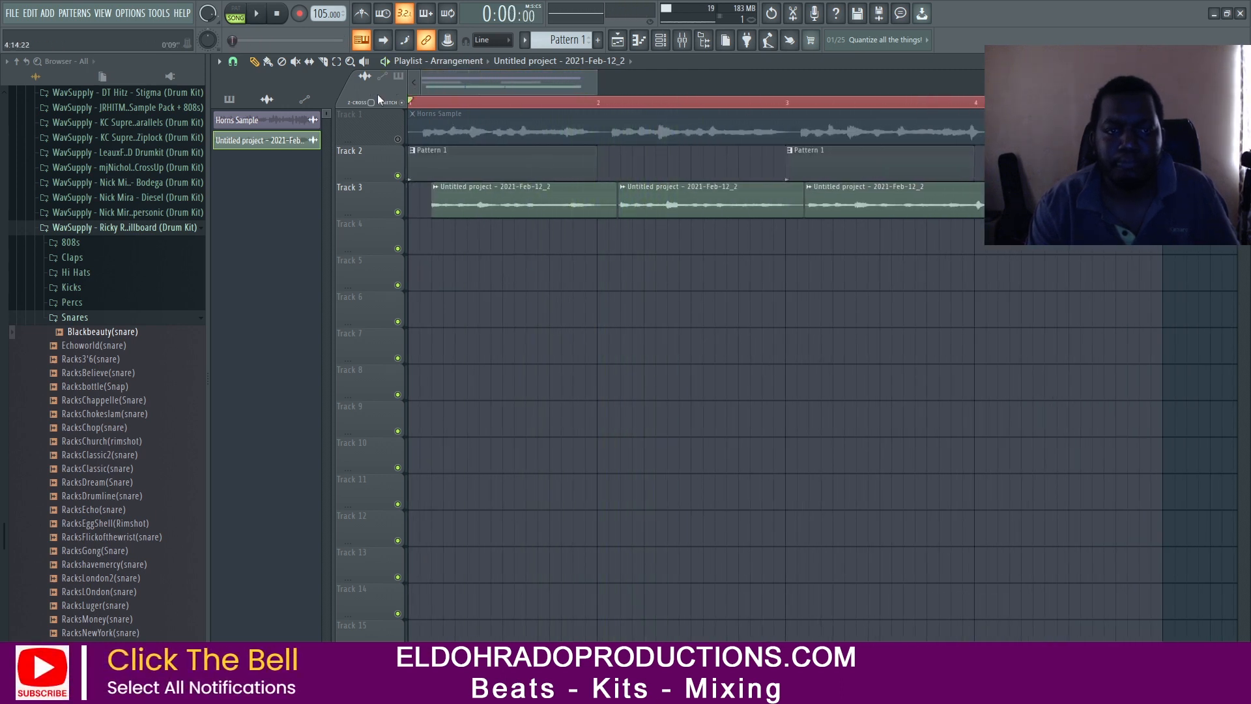
- Play the chopped horns and add a kick hit on step 17 of the AB_Drill_Trap_Jon_Casey_Kick_brim channel
key(space)
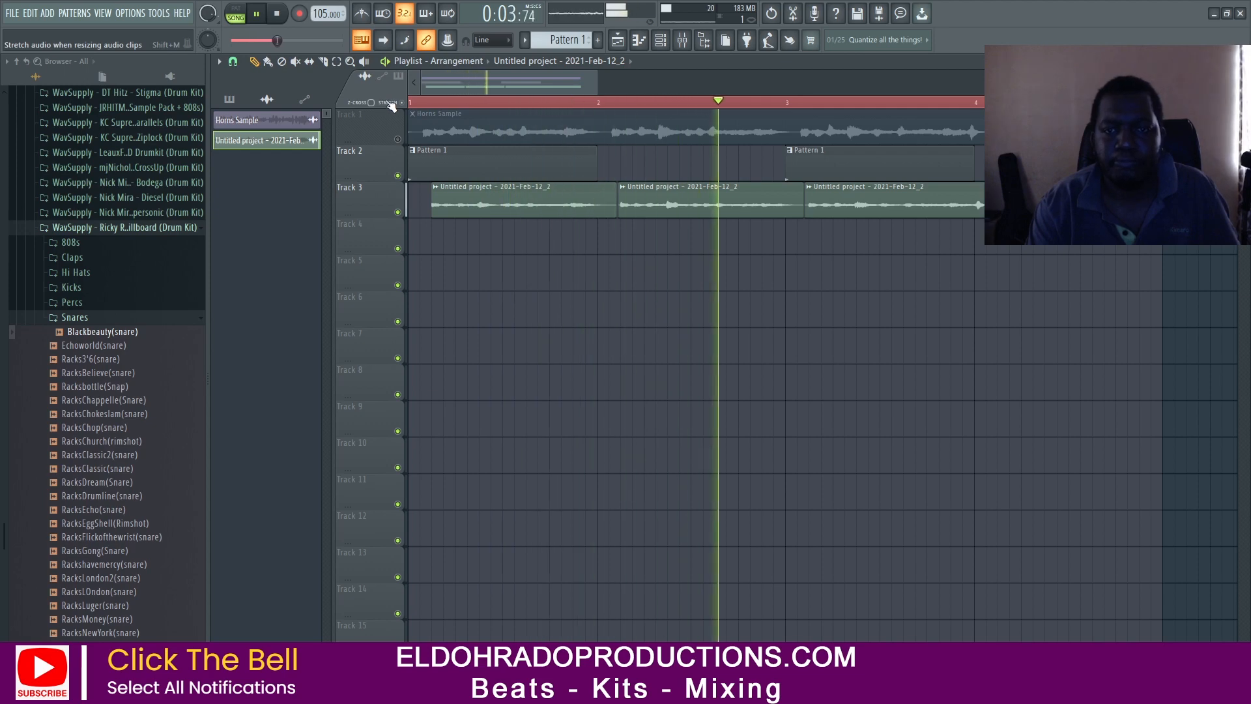
click(666, 45)
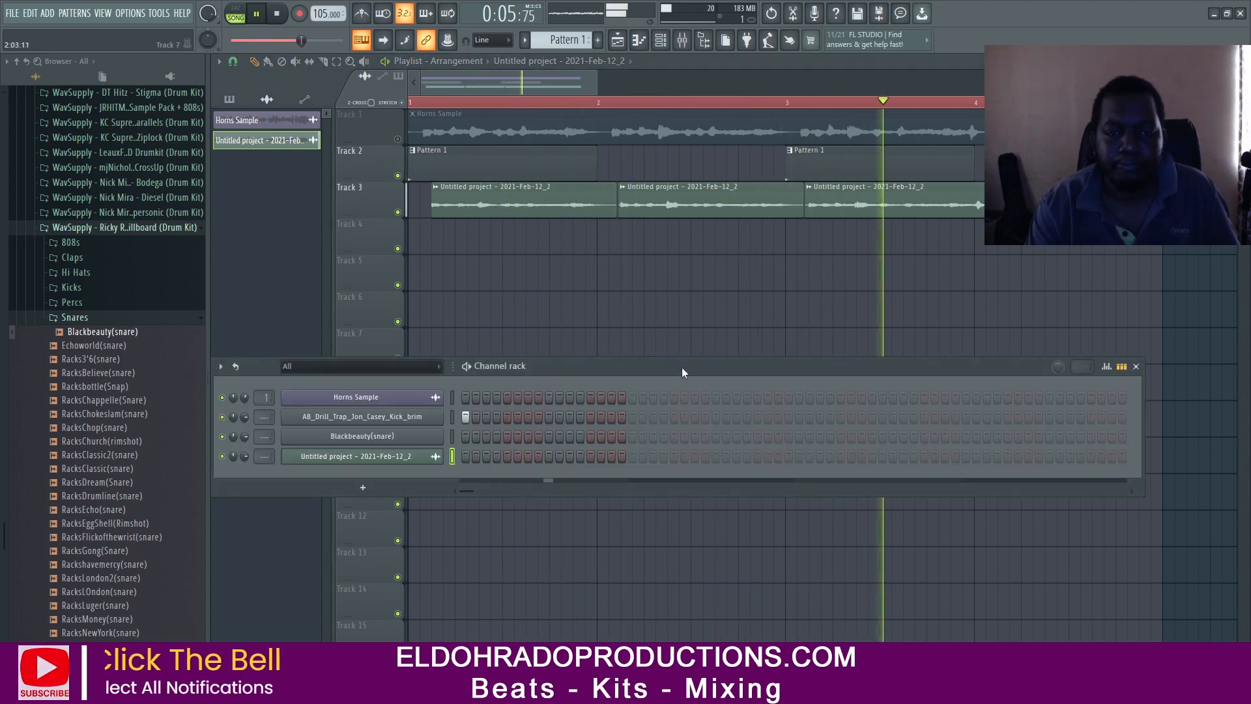
click(635, 417)
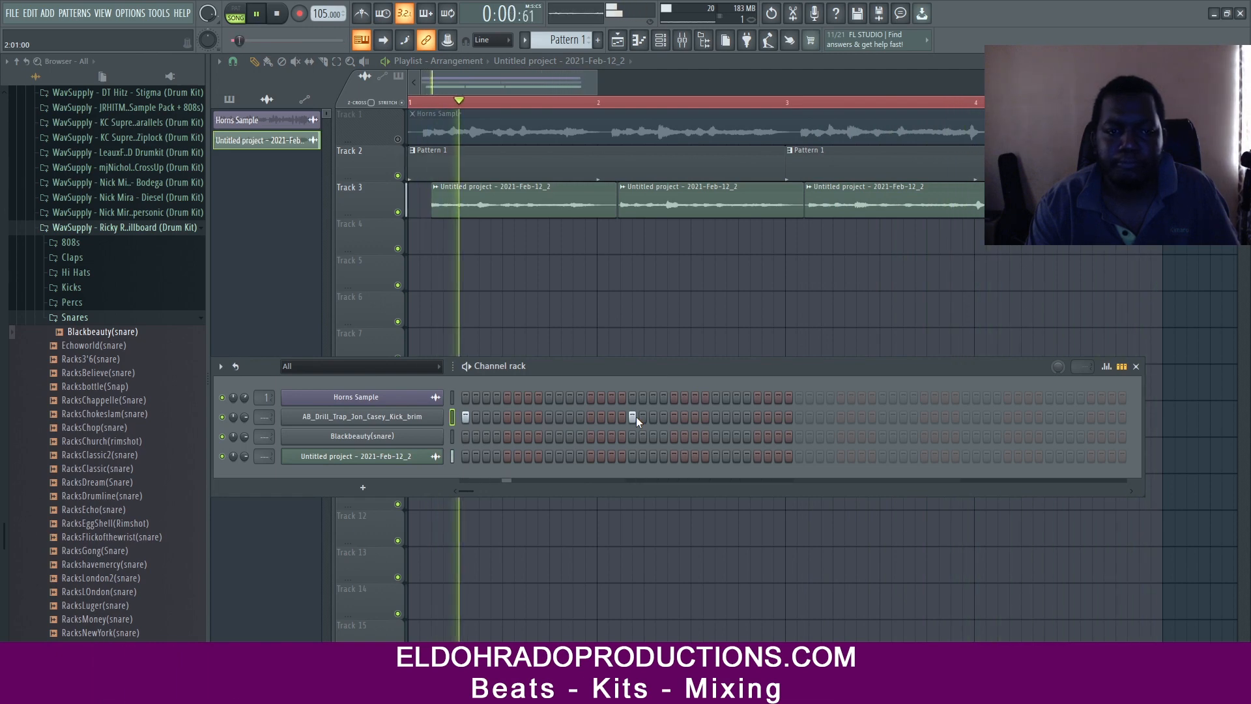
key(space)
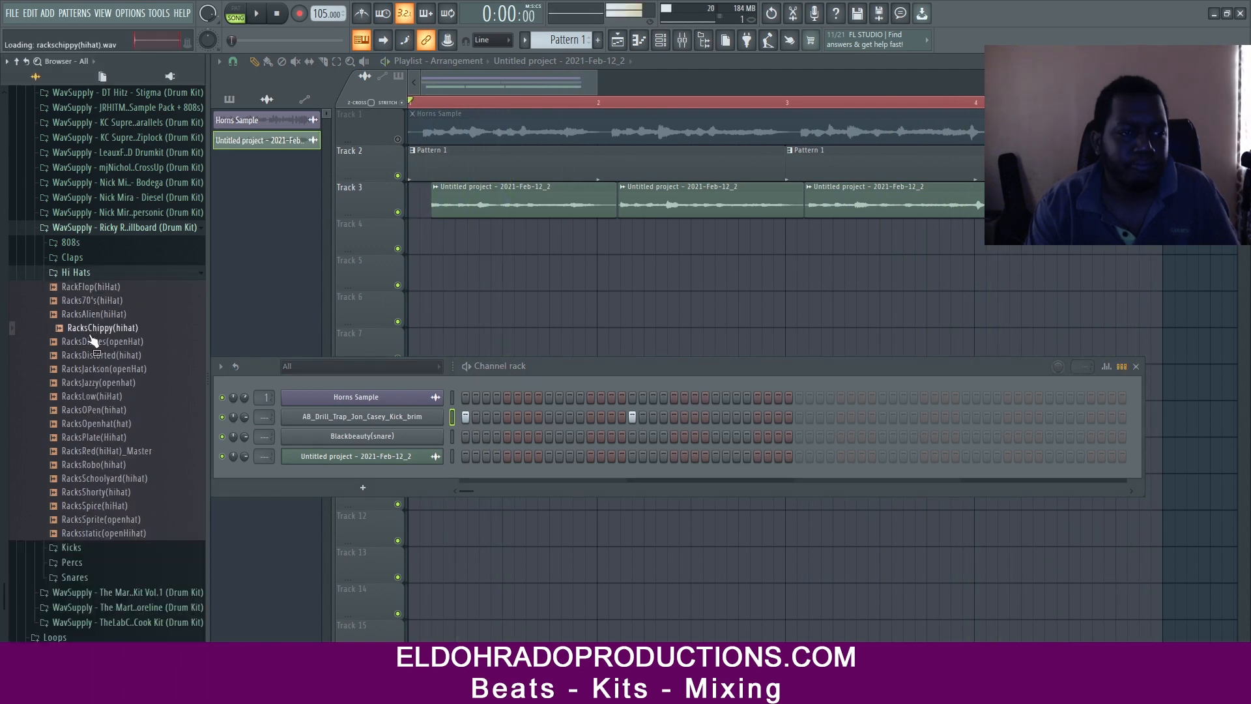
- Add RacksChippy(hihat) as a channel with hits on steps 3 and 6, and place Blackbeauty snare hits on steps 4 and 7
drag(102, 328, 478, 474)
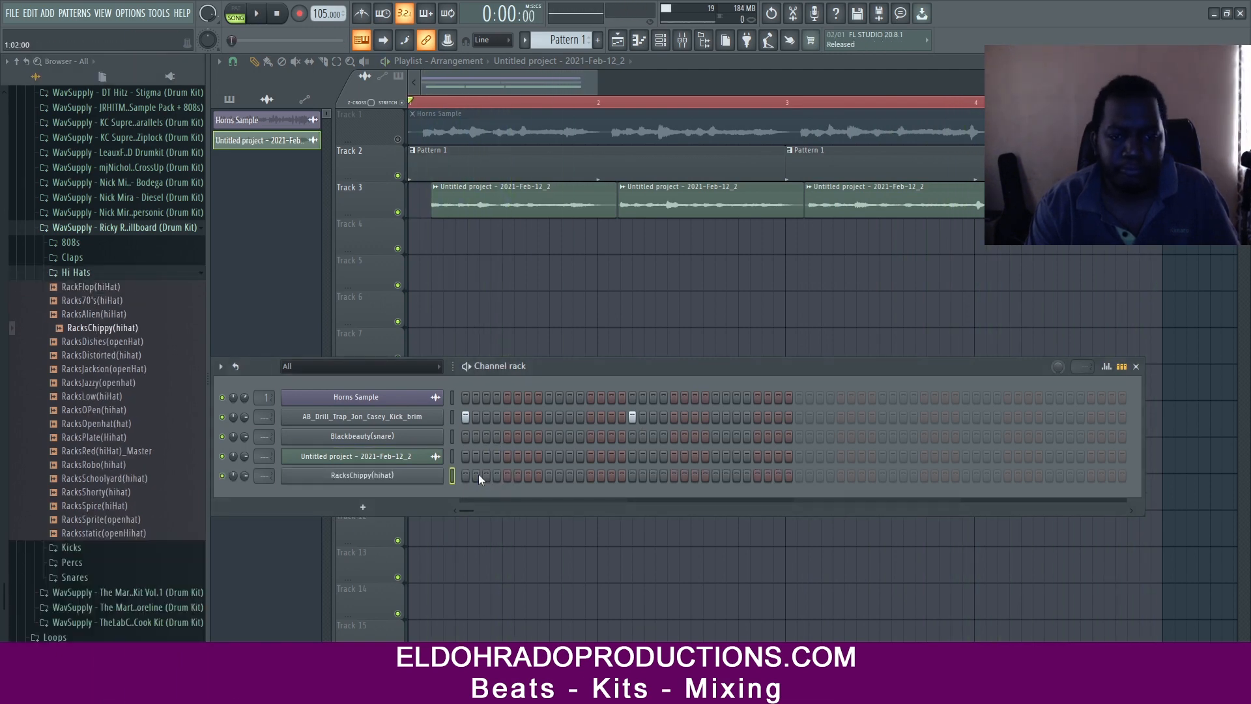
click(506, 477)
click(517, 476)
key(space)
click(528, 437)
- Move the RacksChippy hi-hat channel above the resampled clip's channel and replace its hits with a single one on step 11
click(362, 475)
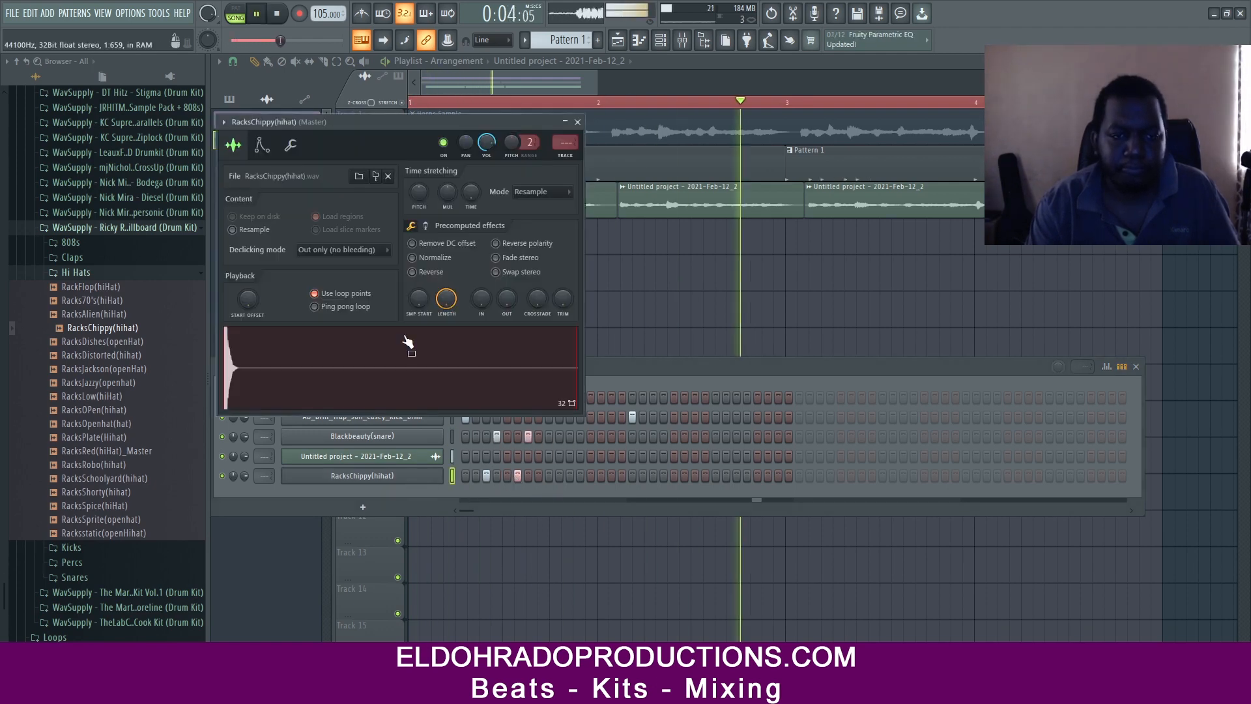
click(568, 122)
scroll(433, 461, down, 1)
key(space)
right_click(517, 456)
right_click(486, 456)
click(570, 456)
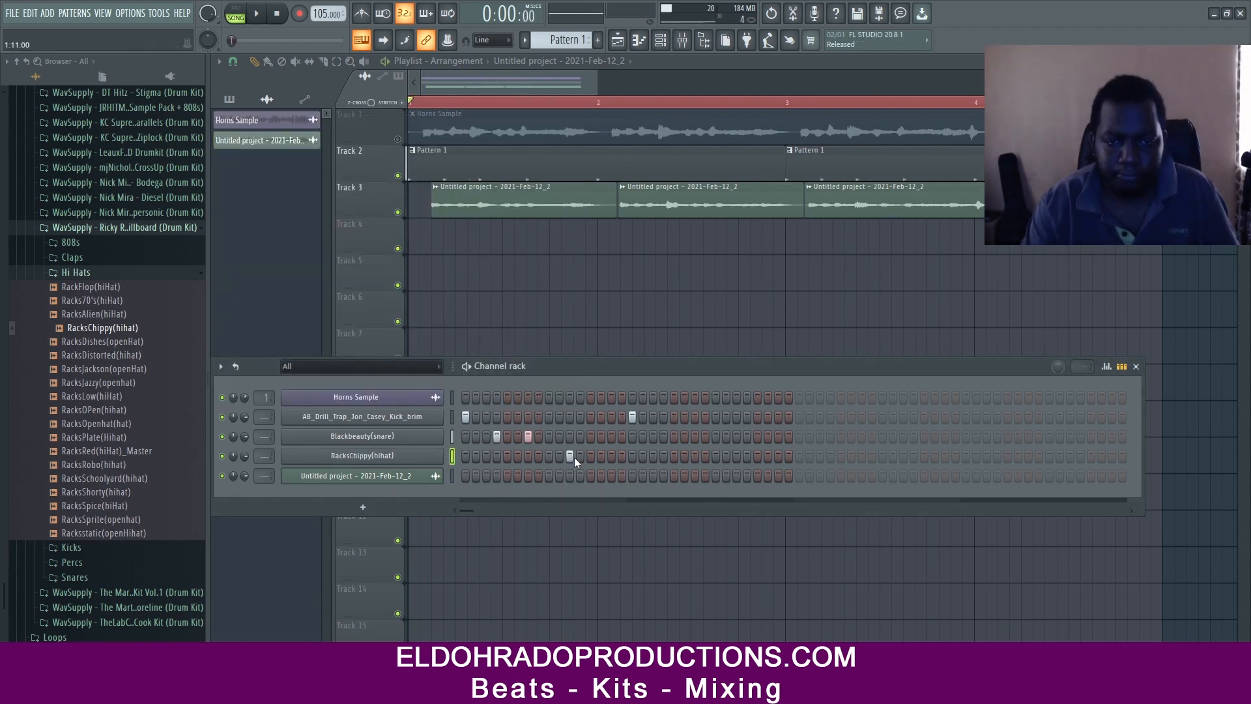
- Add Blackbeauty snare hits on steps 15, 20, 23 and 31, and fill all 32 steps of the RacksChippy hi-hat
key(space)
click(611, 437)
click(663, 436)
click(694, 436)
click(778, 437)
drag(465, 456, 787, 457)
drag(554, 366, 598, 267)
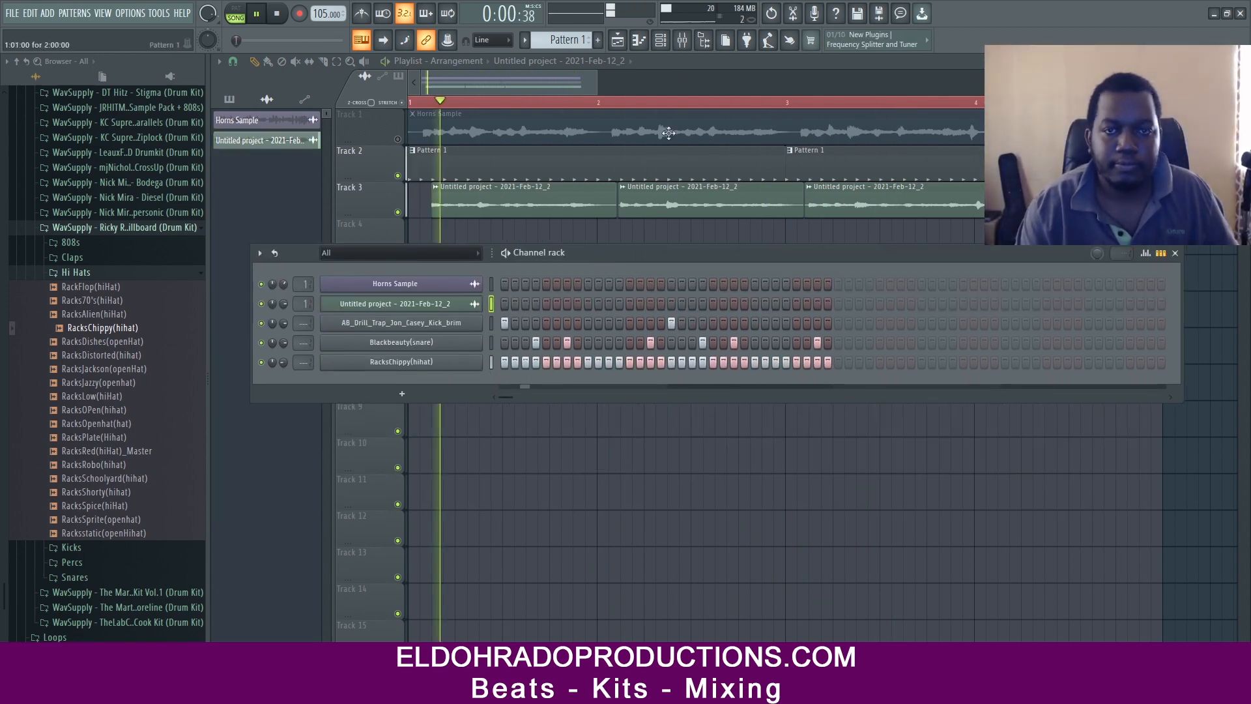
- Check insert 1 in the mixer and browse the clap samples in the Ricky drum kit's Claps folder
key(F9)
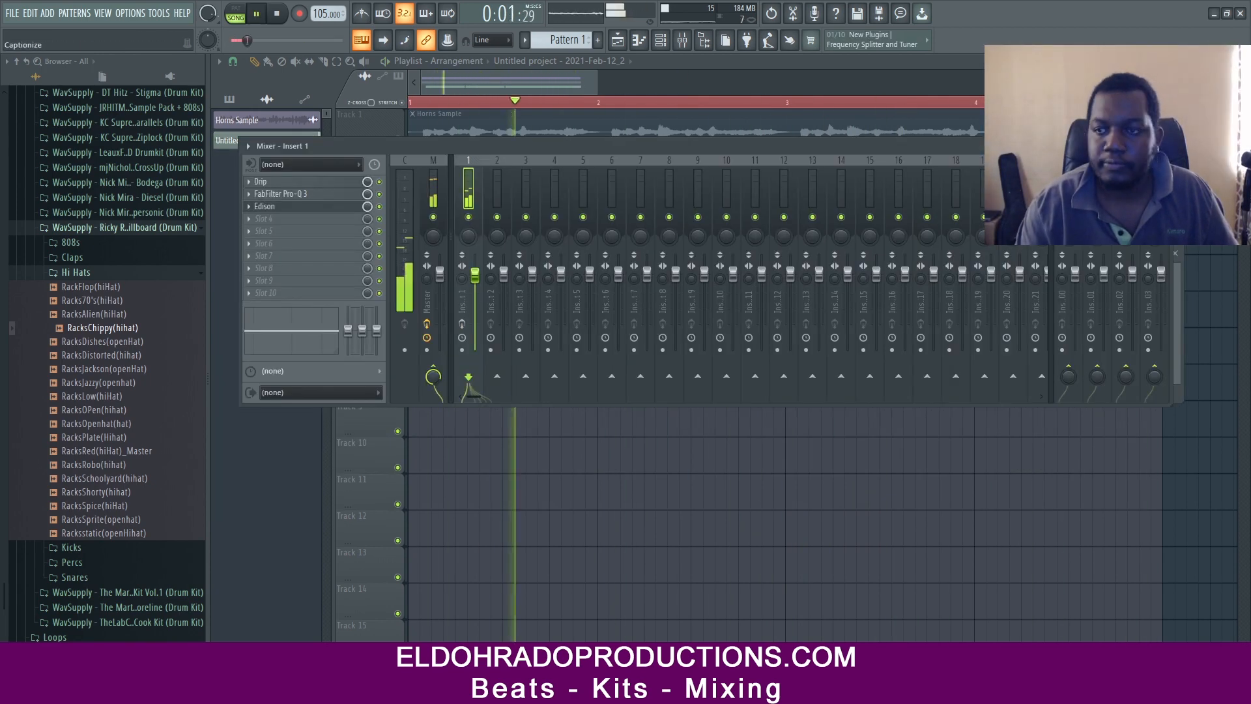
key(F9)
key(F6)
click(72, 257)
click(94, 272)
click(105, 367)
click(118, 340)
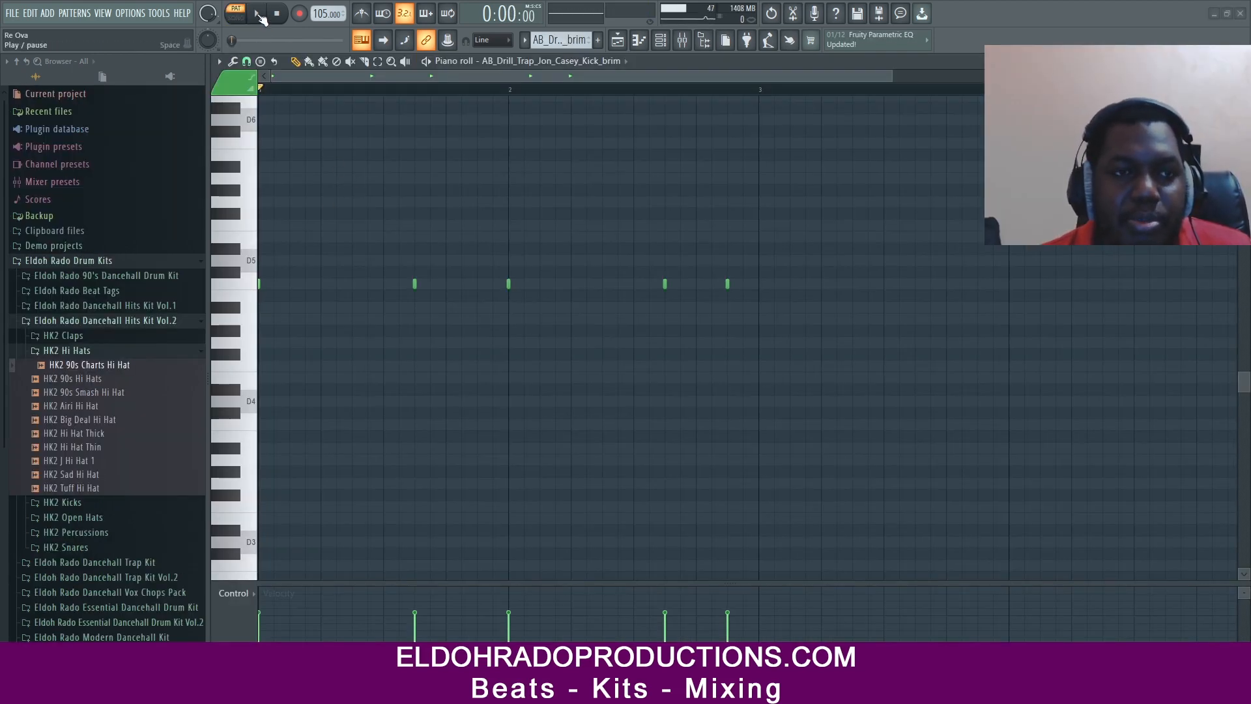
- Play back the kick, RacksGodClap(clap) and MD HH 2 patterns one at a time, viewing each one's notes in the piano roll
click(260, 14)
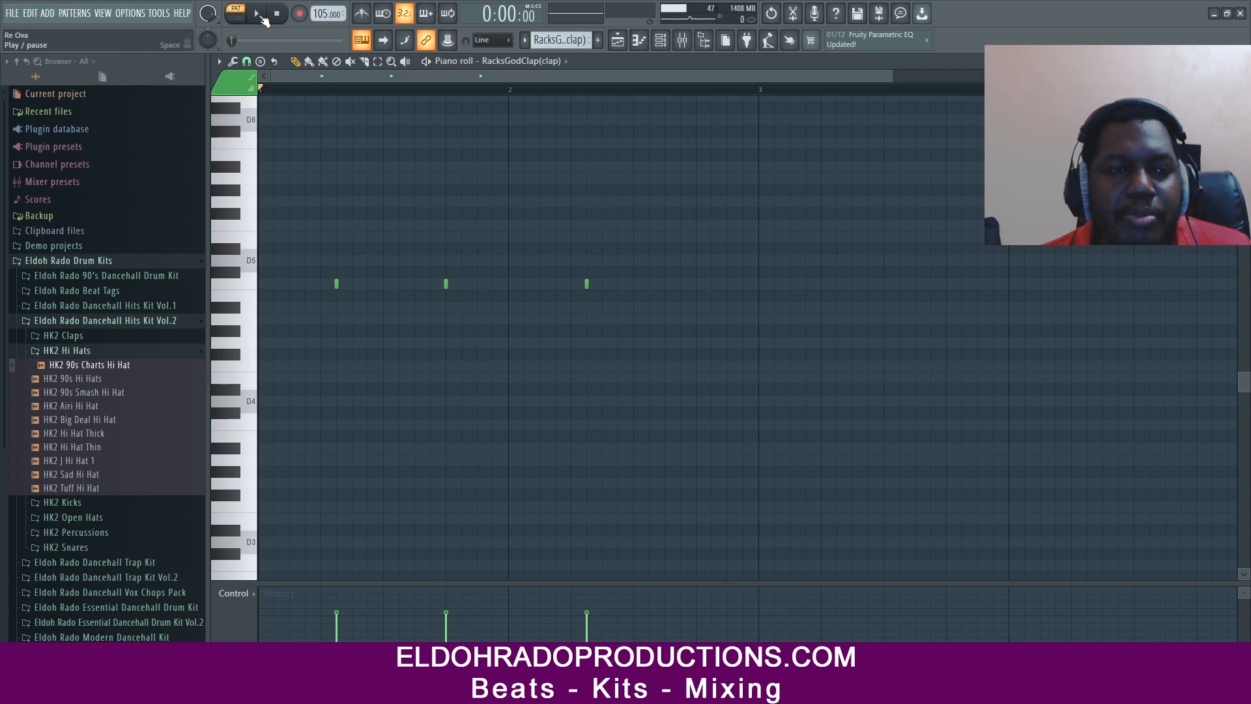
click(259, 15)
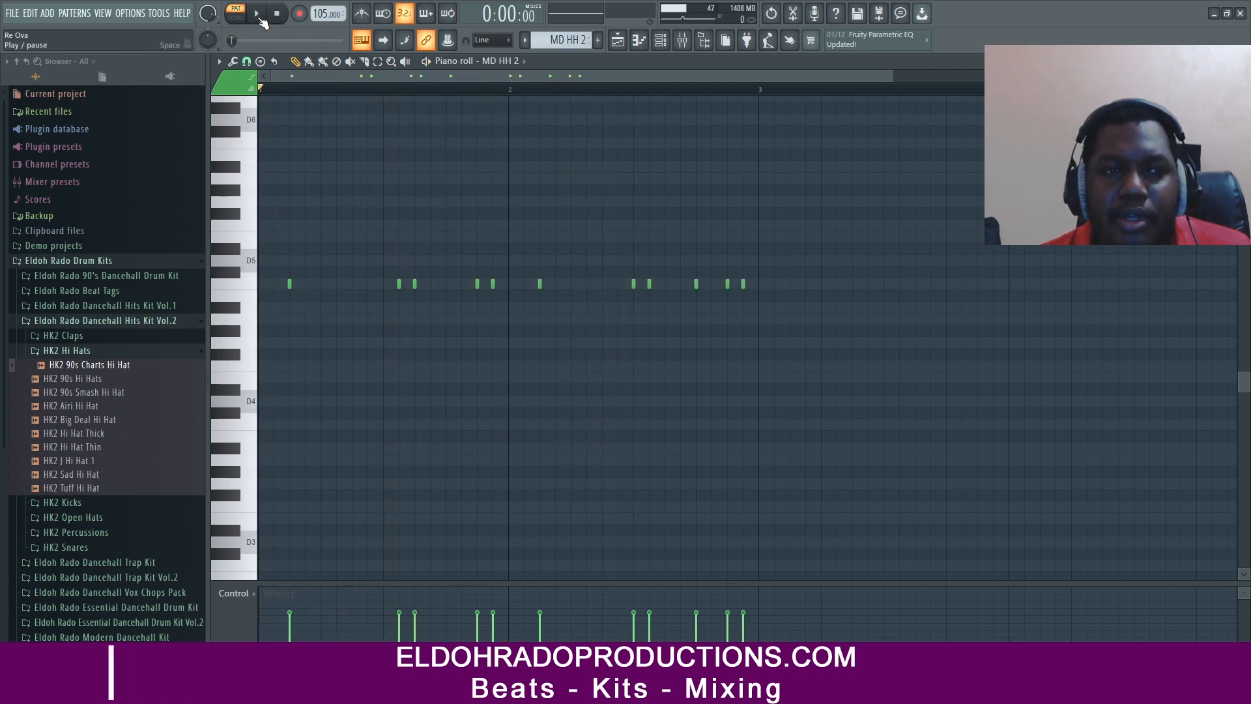
click(259, 16)
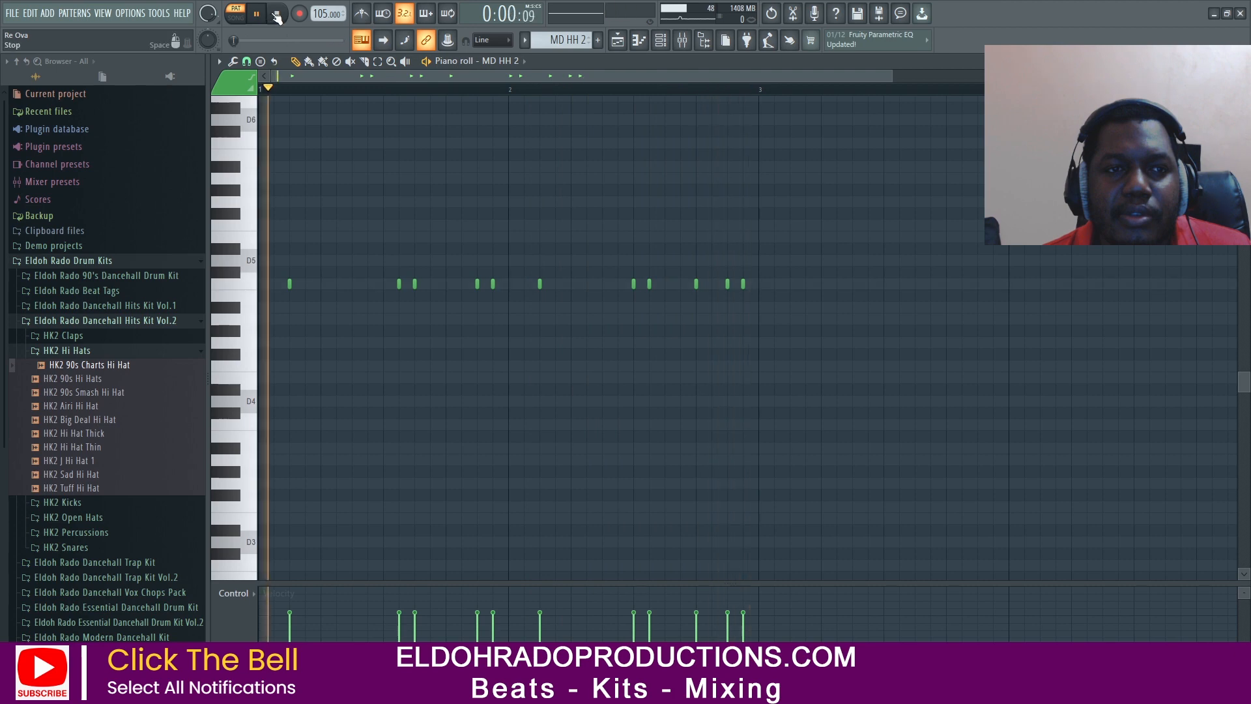
click(277, 16)
- Play back the MD Perc Body and HK2 Pops percussion patterns separately in the piano roll
click(258, 14)
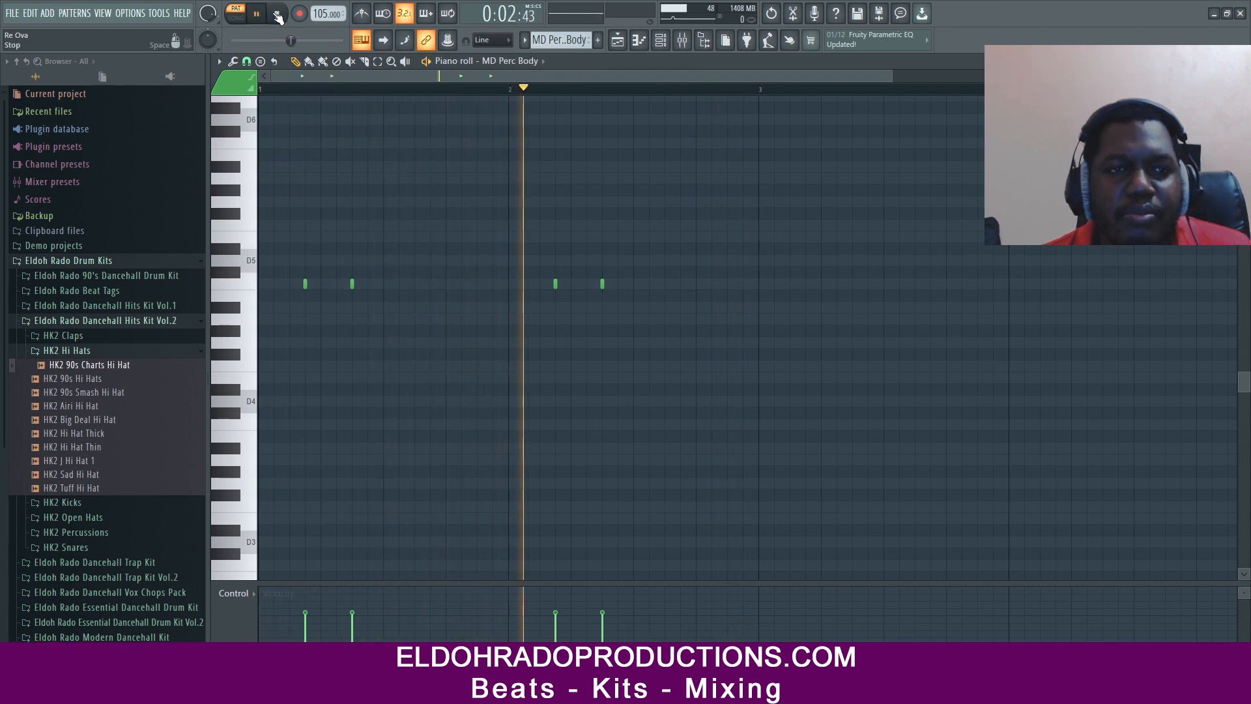
click(277, 16)
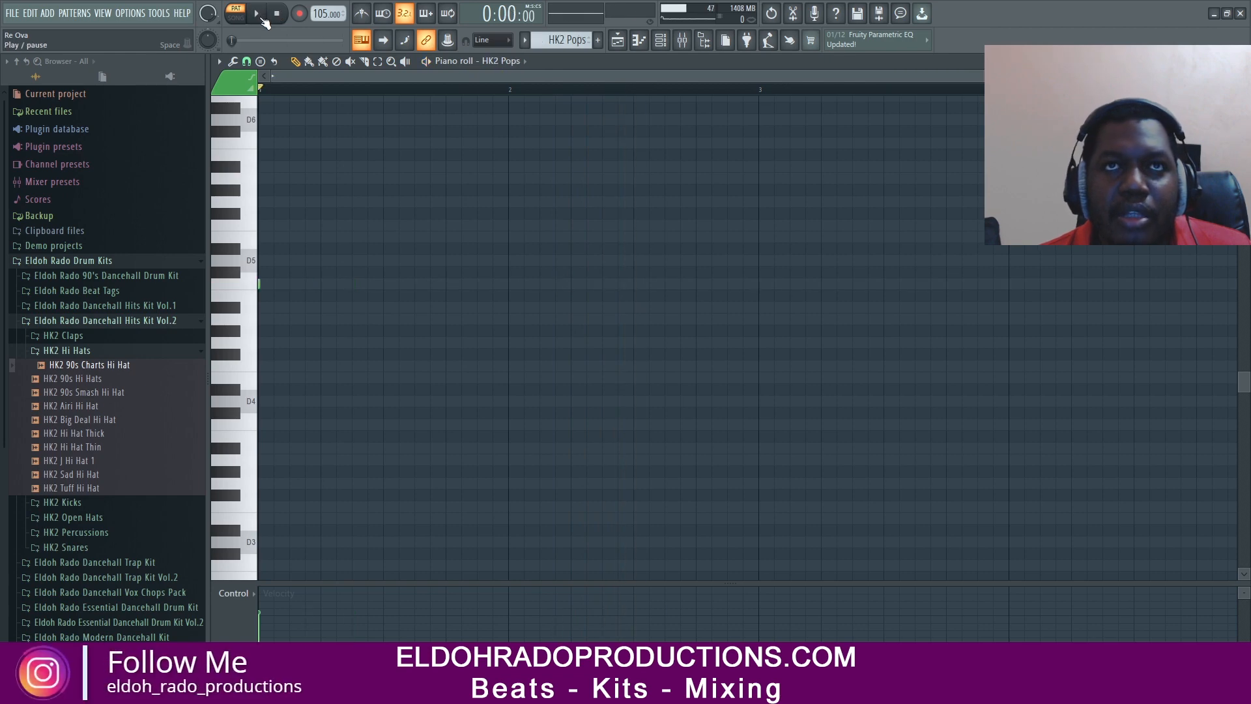
click(261, 17)
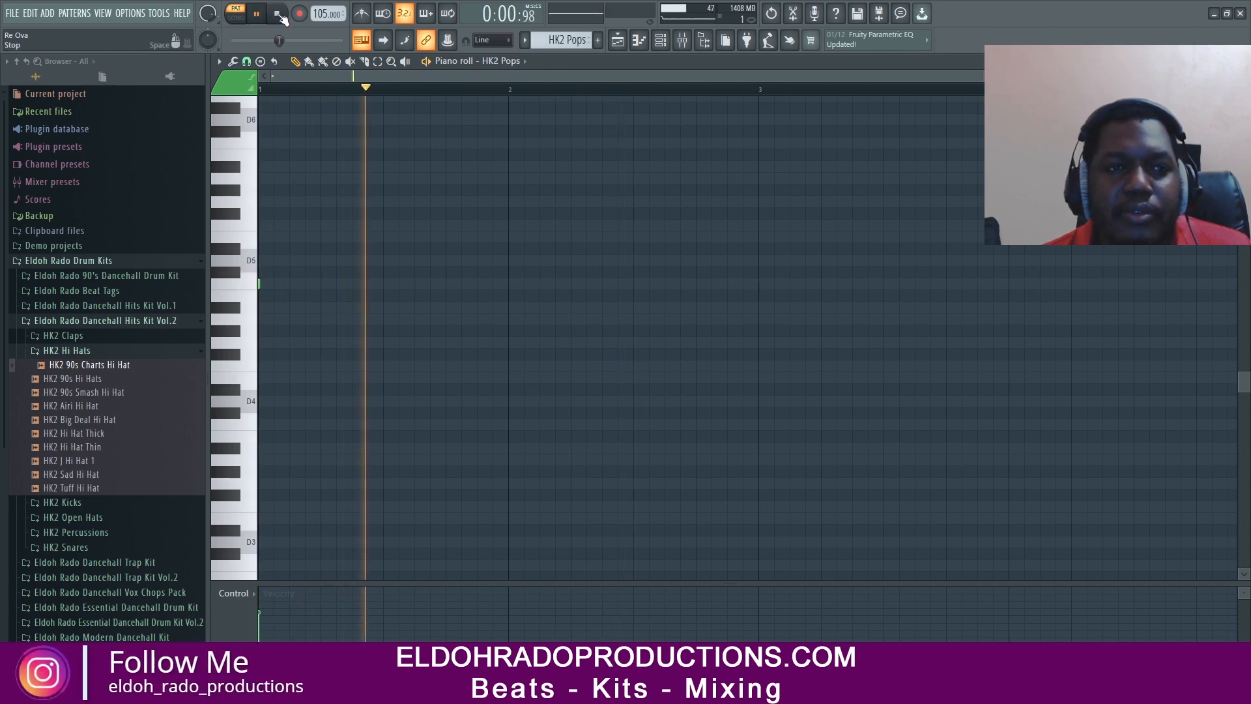
click(277, 17)
click(260, 17)
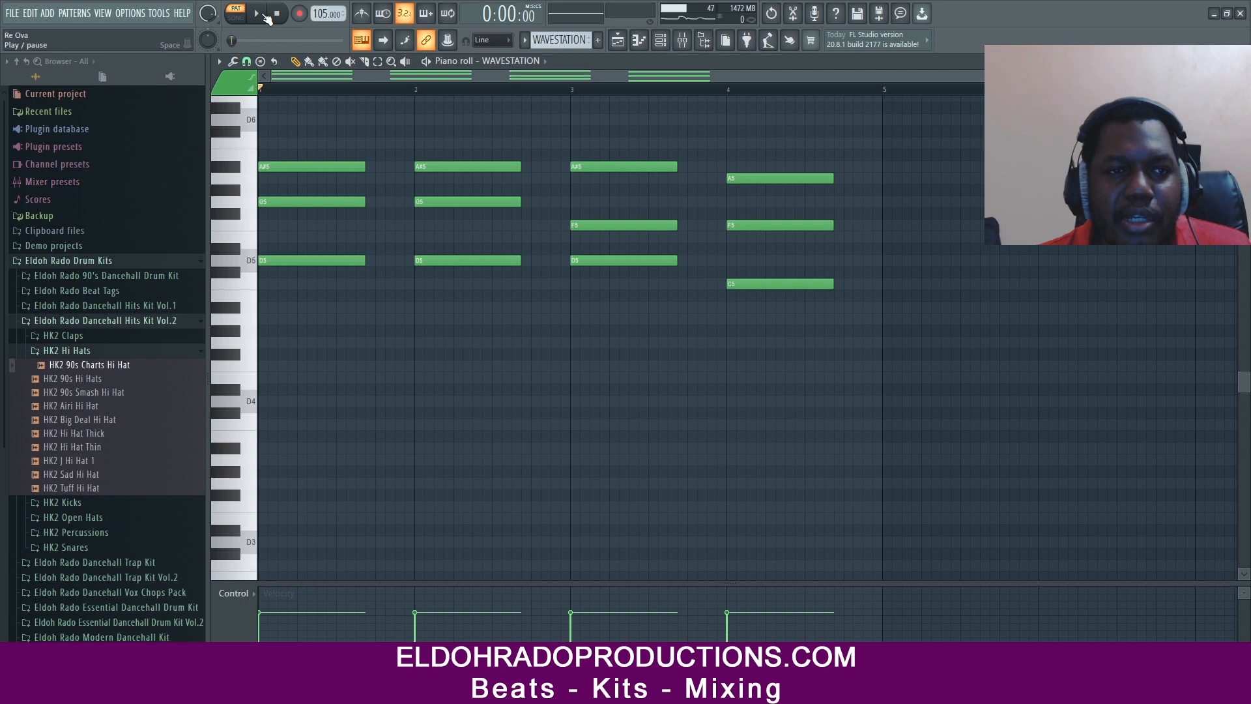
- Play back the WAVESTATION chord pattern and the Kontakt #3 Kalimba pattern, reviewing their notes in the piano roll
click(264, 14)
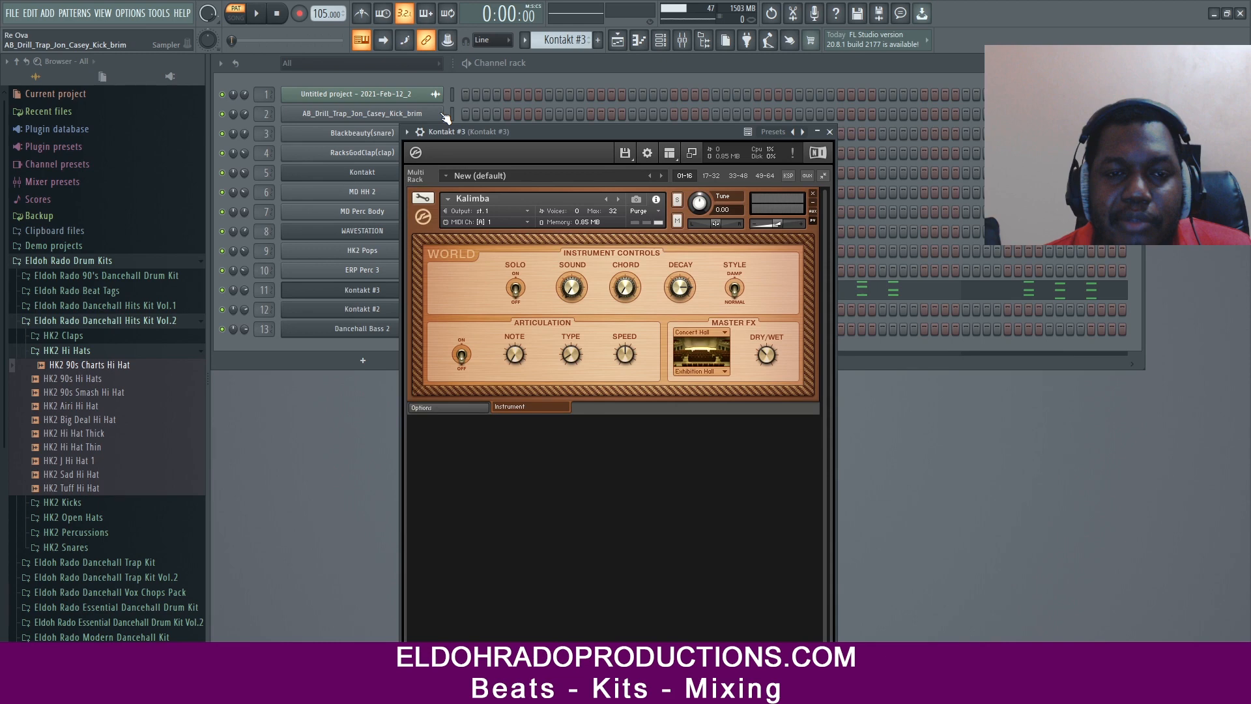
key(F7)
scroll(576, 109, down, 2)
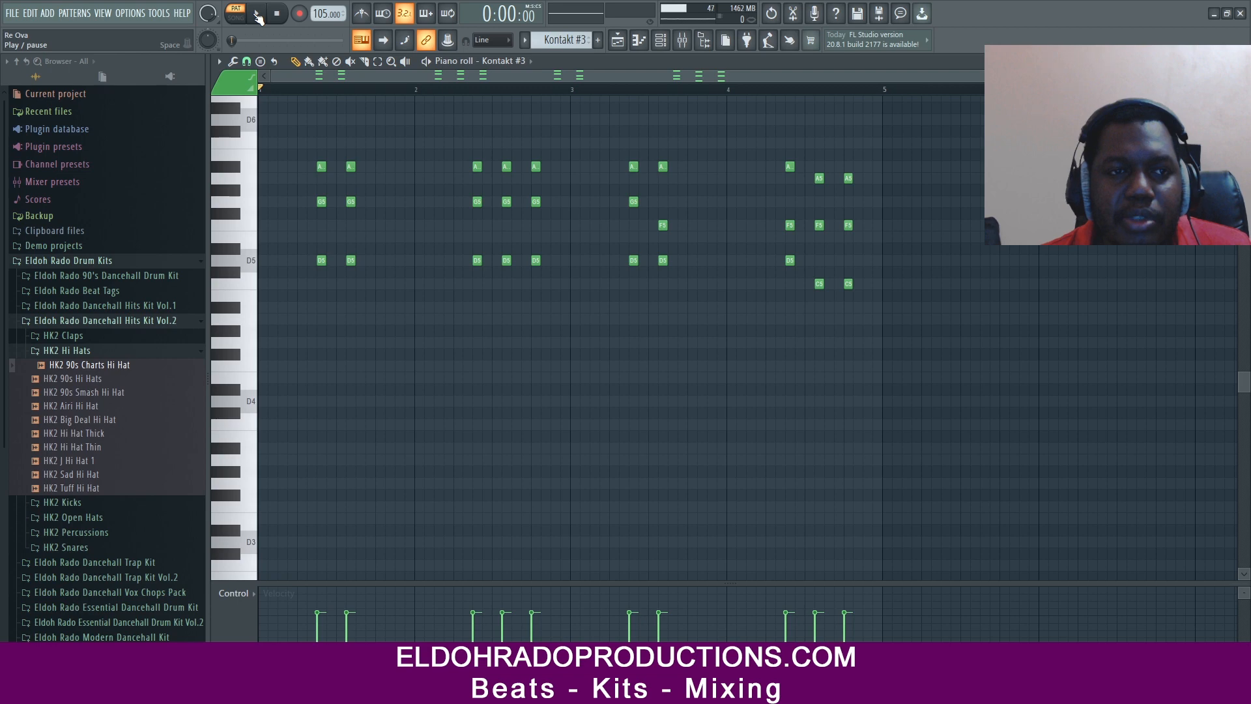
click(258, 17)
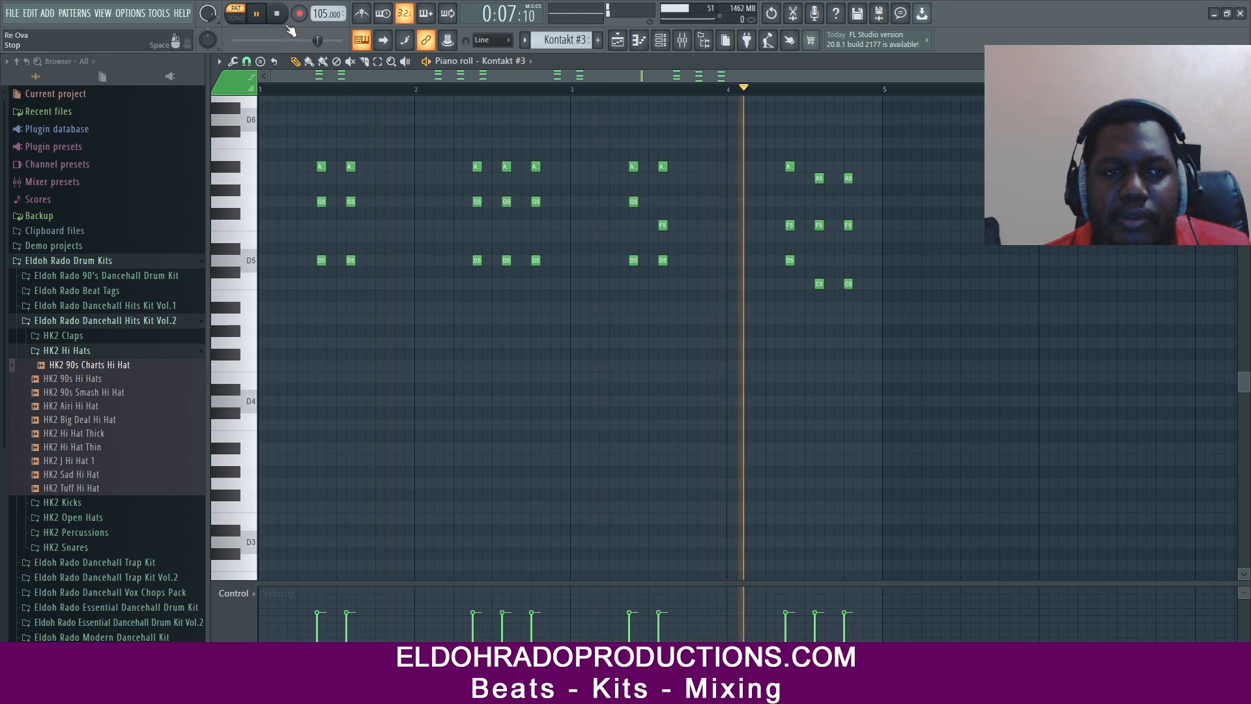
click(278, 15)
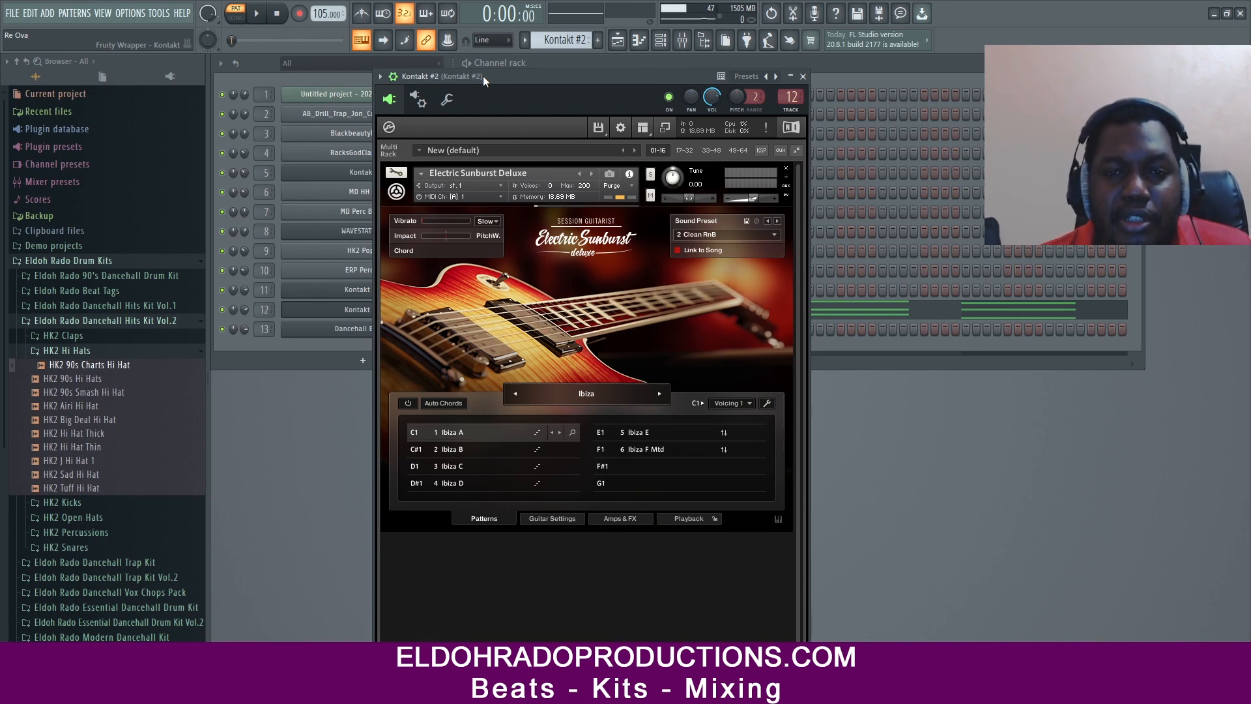
- Review and play the piano roll chords of Kontakt #2 (Electric Sunburst Deluxe) and Kontakt (Felt Grand Piano)
key(F7)
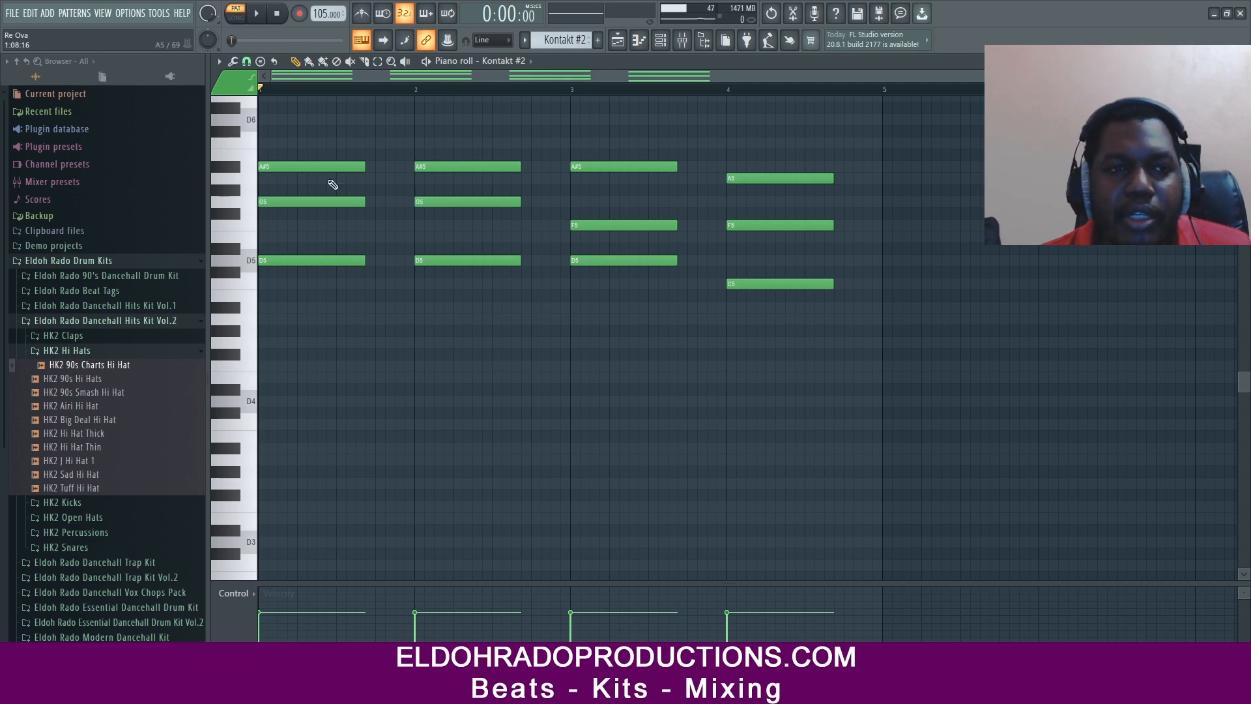
click(258, 16)
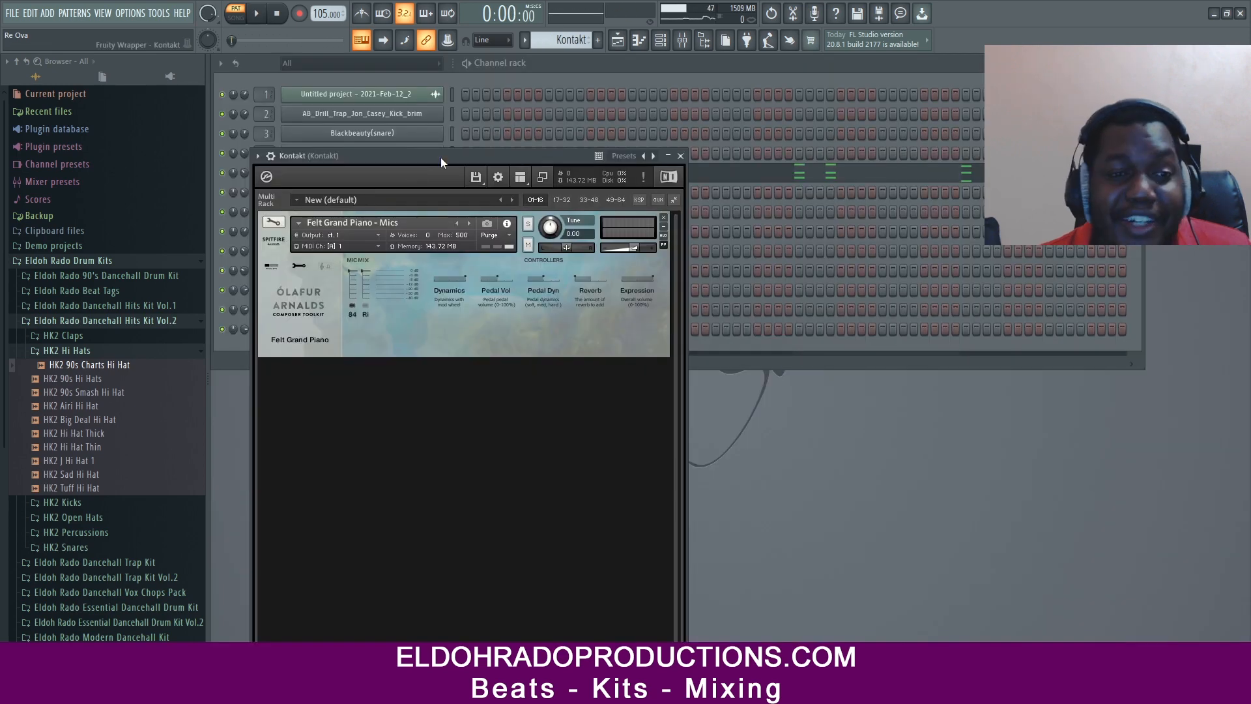
key(F7)
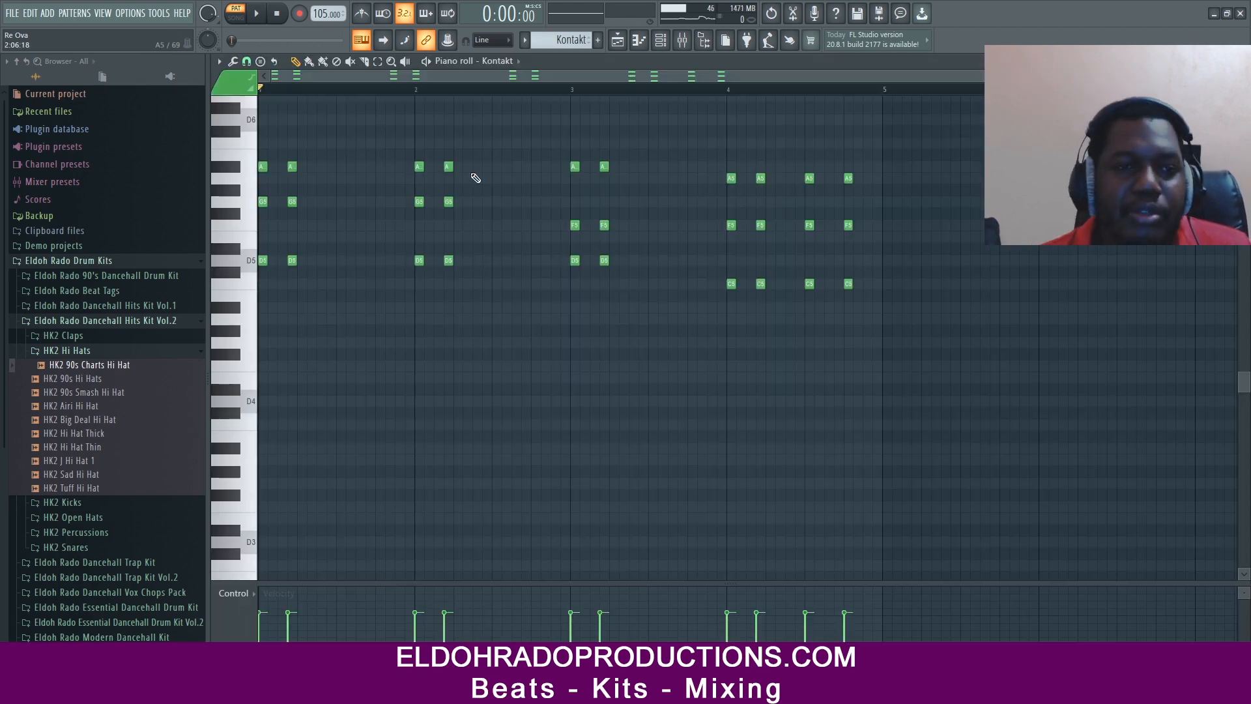
click(259, 18)
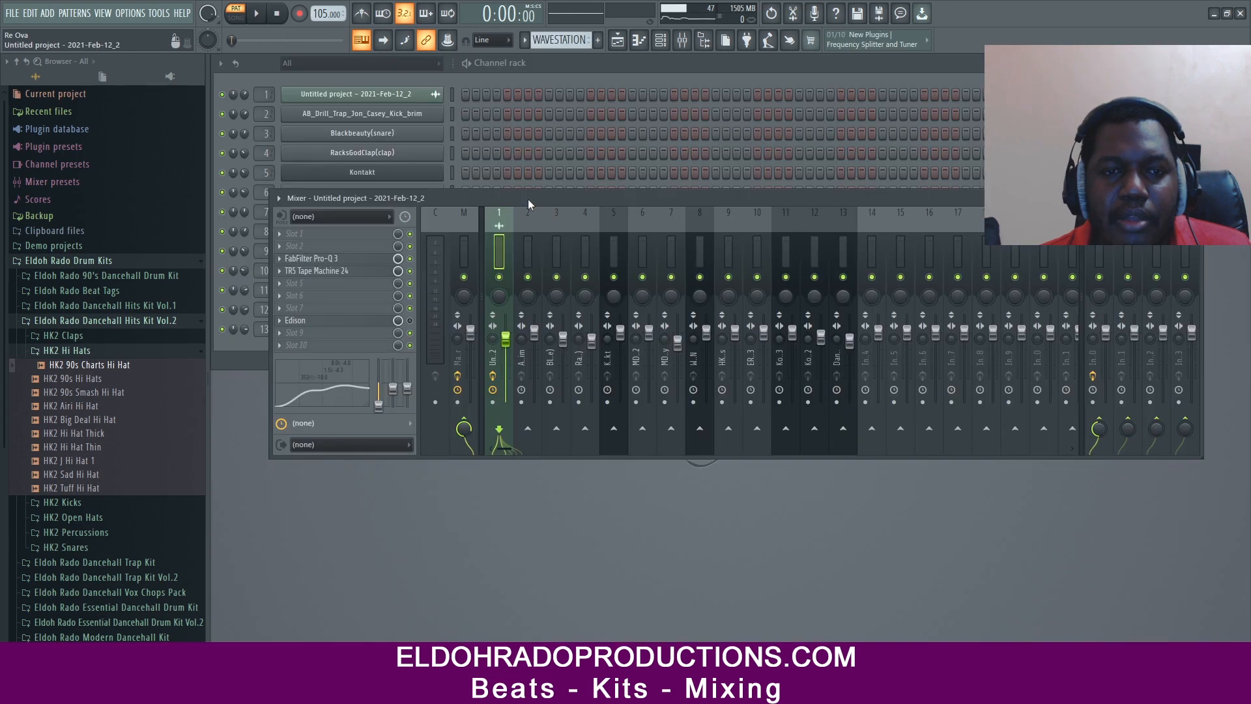
- Inspect the FabFilter Pro-Q 3 and TRS Tape Machine 24 effects on the sampled loop's mixer insert 1
drag(529, 198, 525, 206)
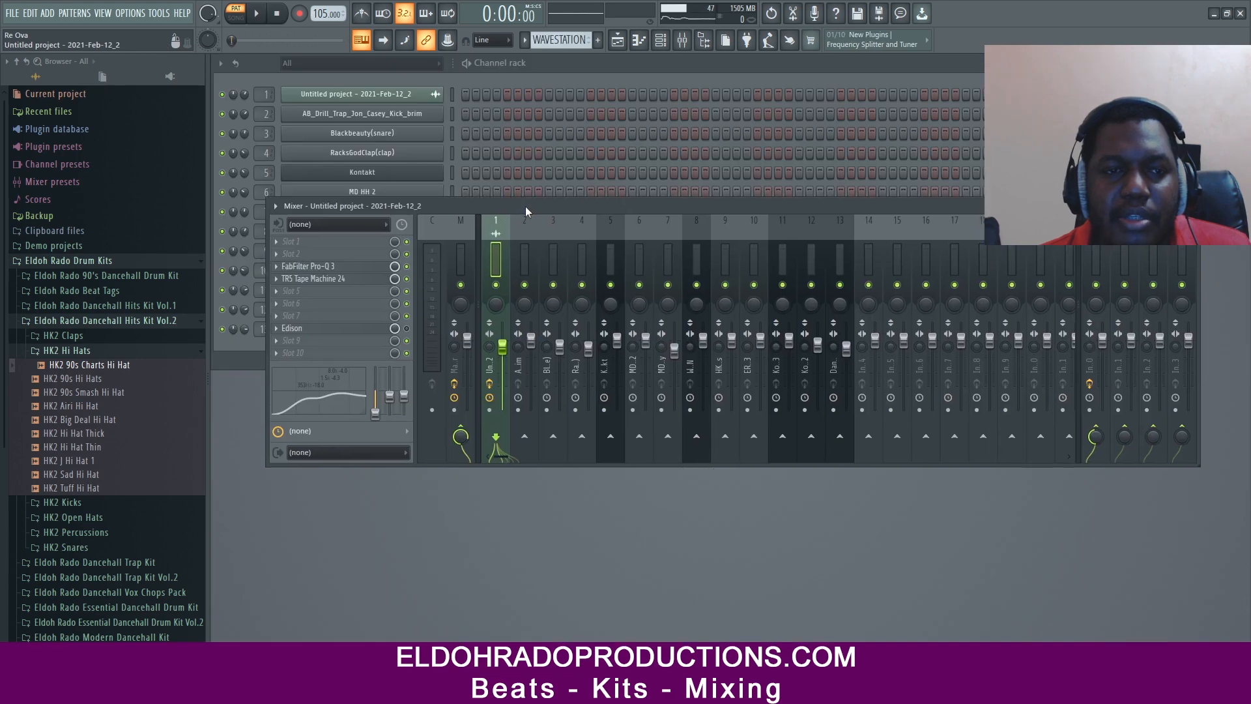
click(352, 267)
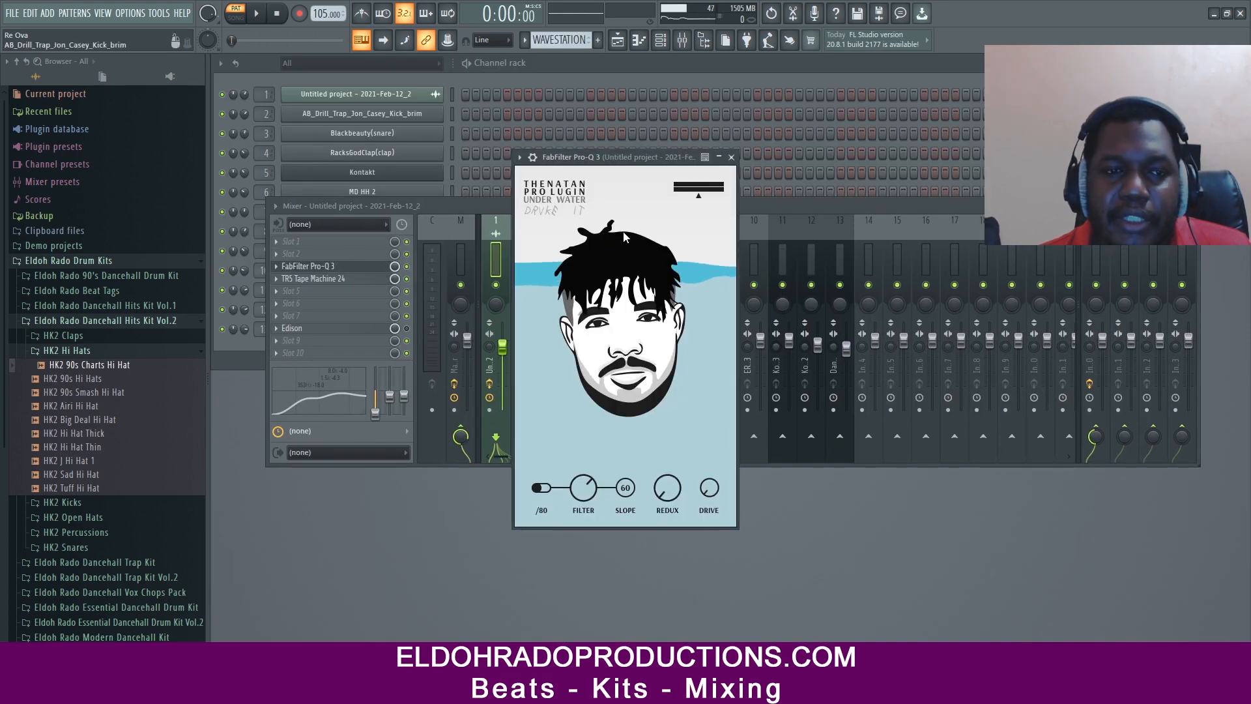
click(363, 279)
click(363, 279)
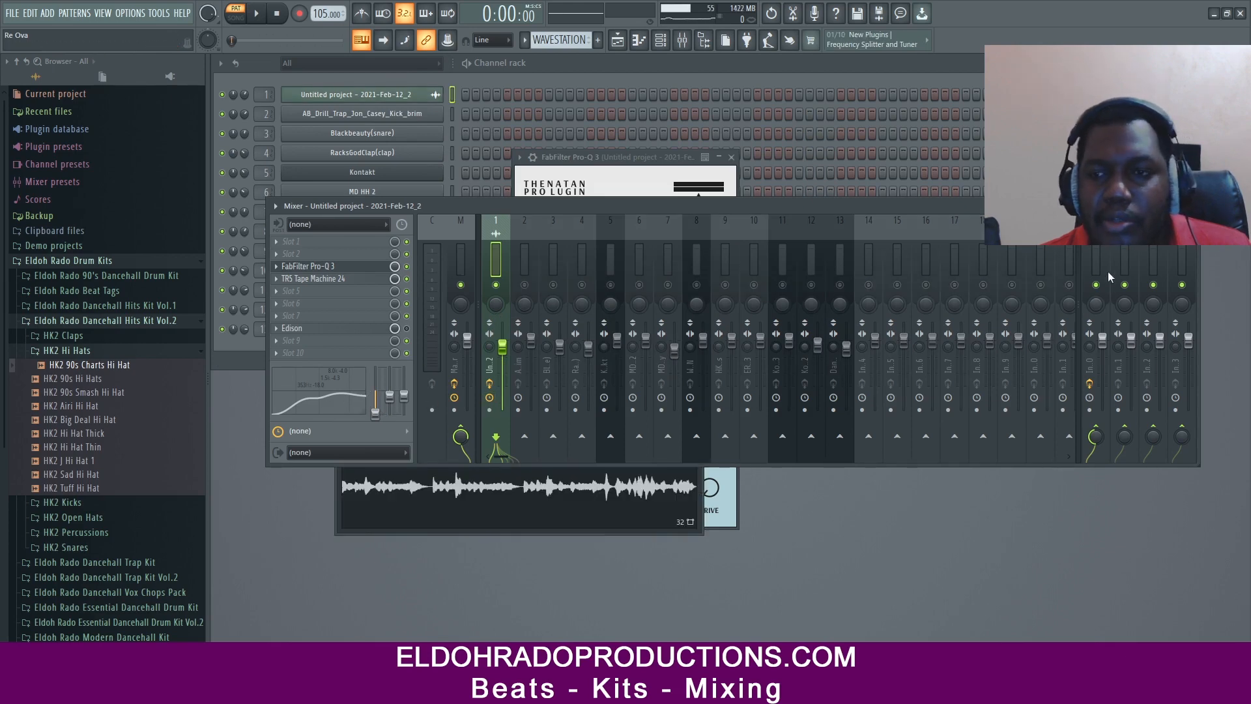
click(1097, 264)
click(357, 243)
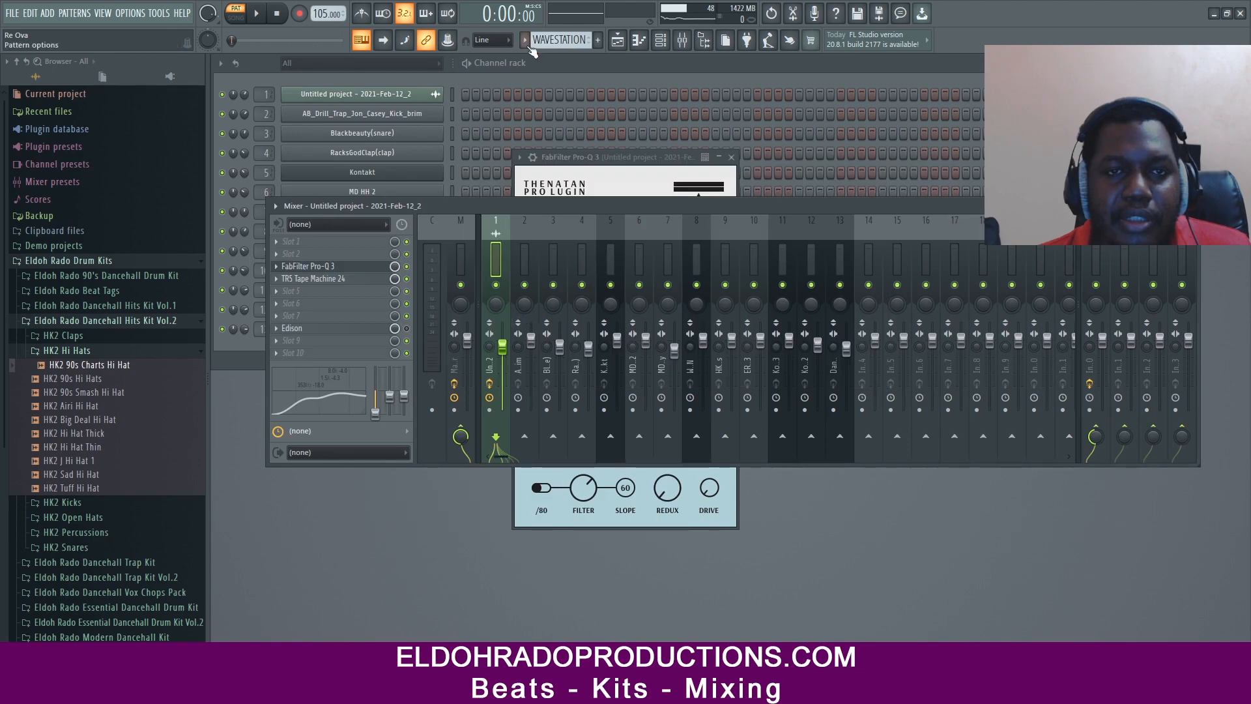
- Switch playback to song mode and play the full arrangement in the playlist
click(525, 41)
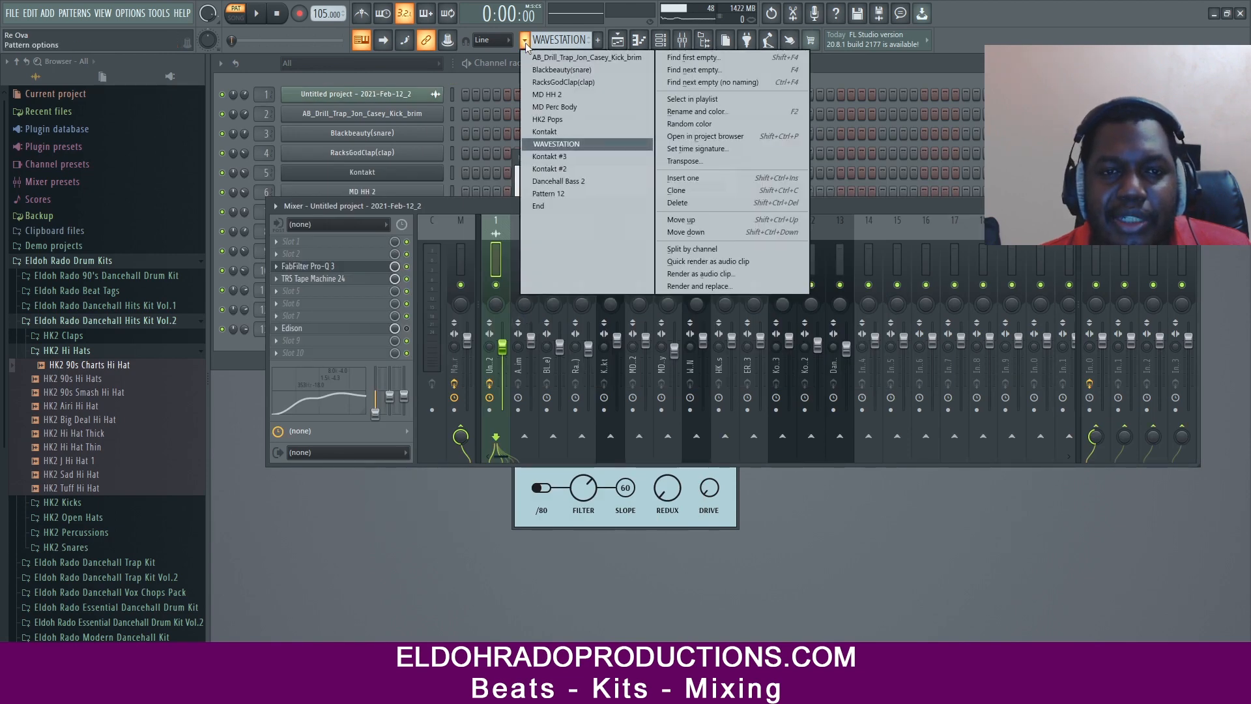
click(407, 101)
click(484, 490)
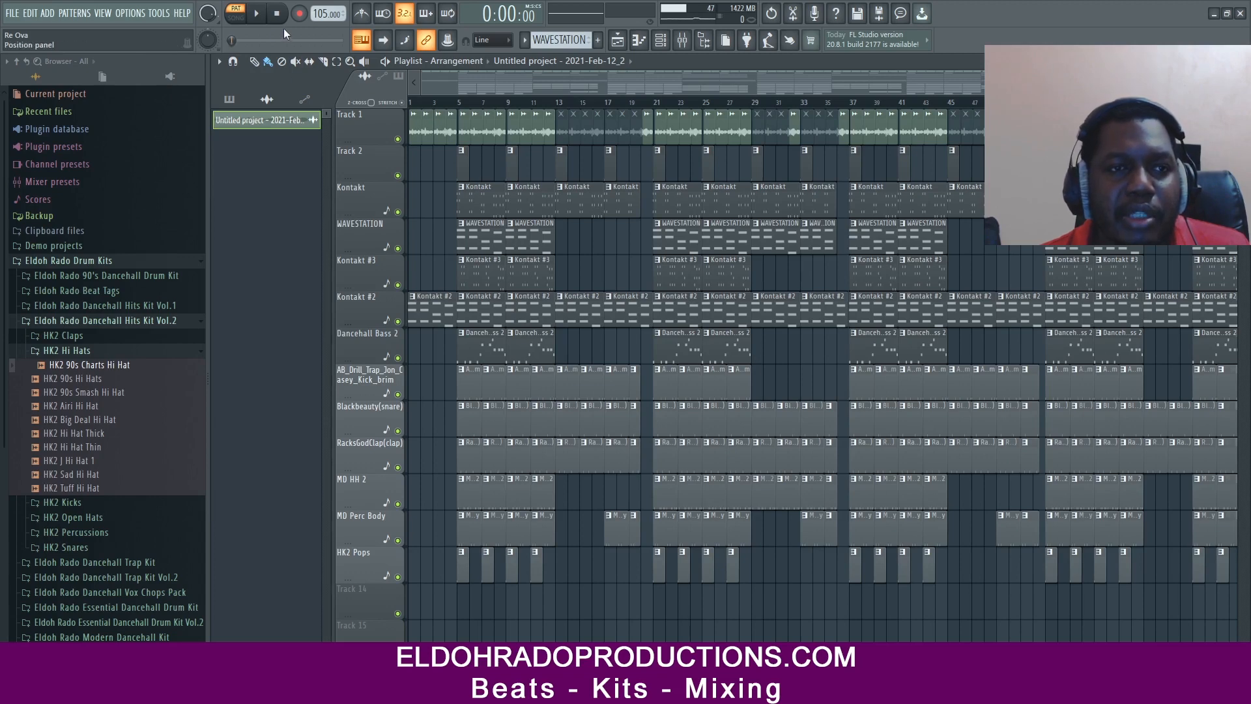
click(236, 17)
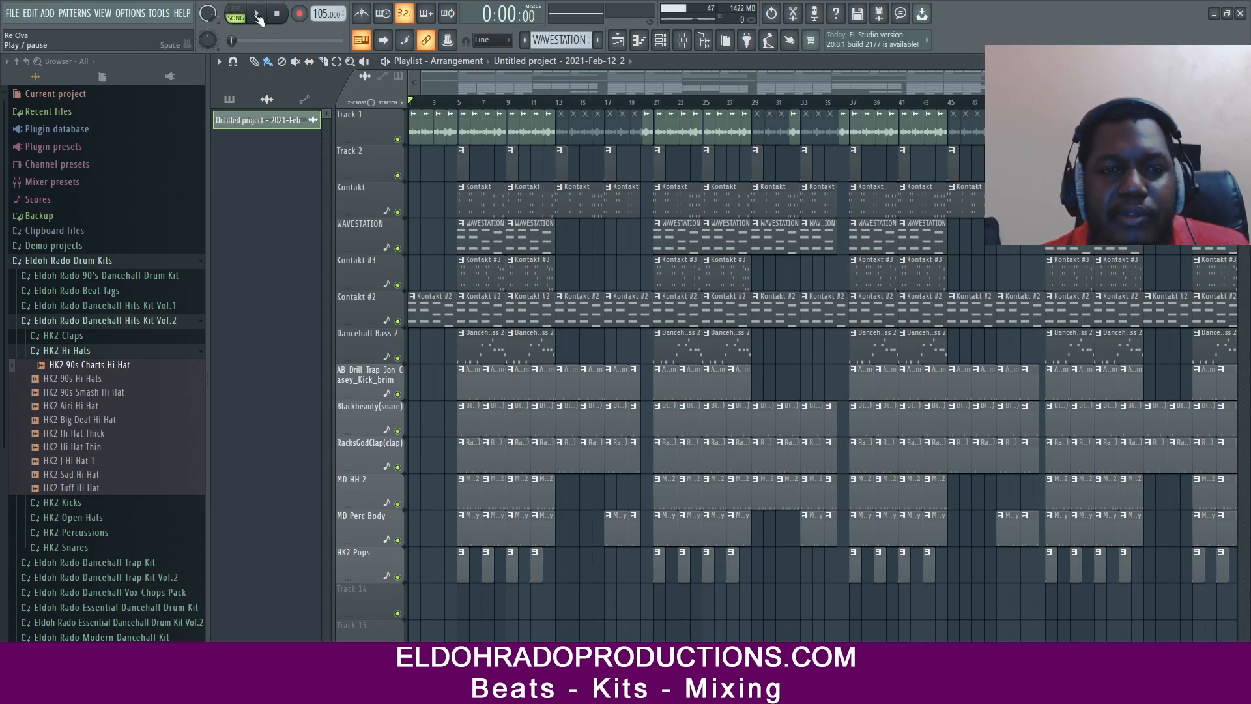
click(258, 15)
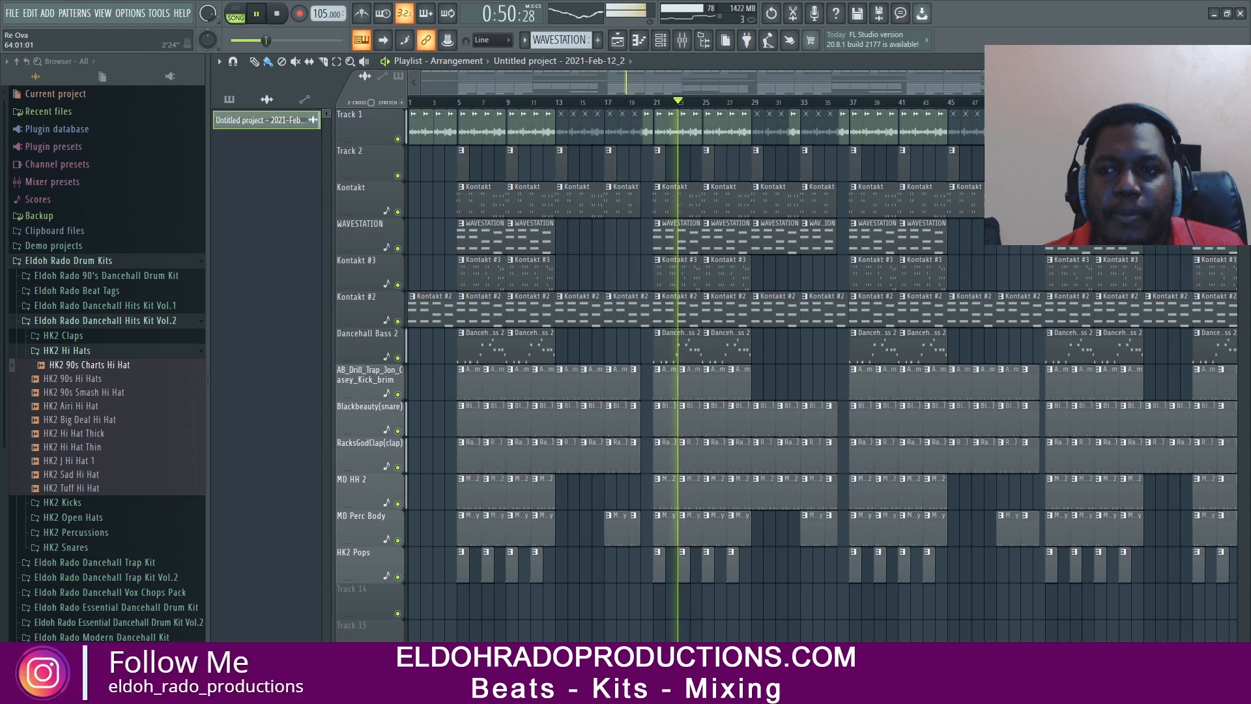
key(space)
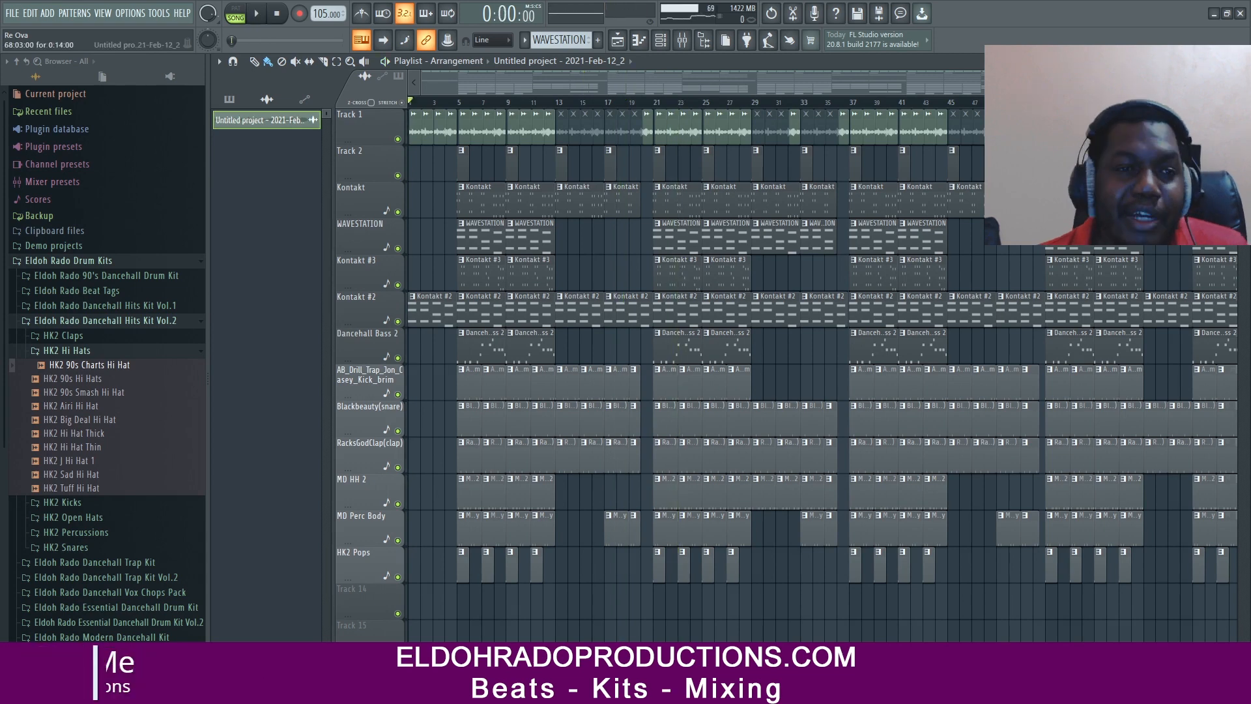